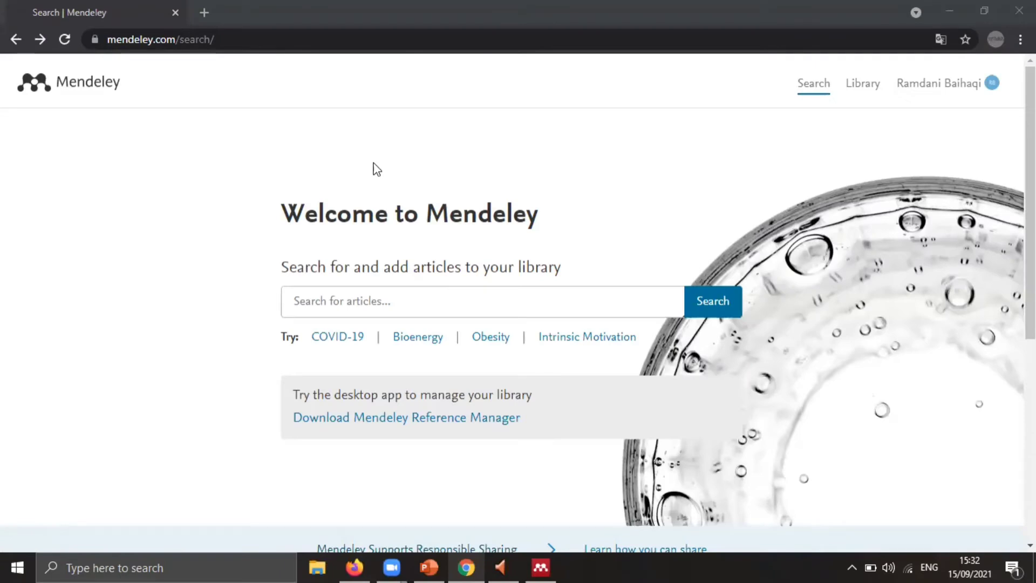
# Search the Mendeley article catalogue for "teknik sipil".
pyautogui.click(372, 312)
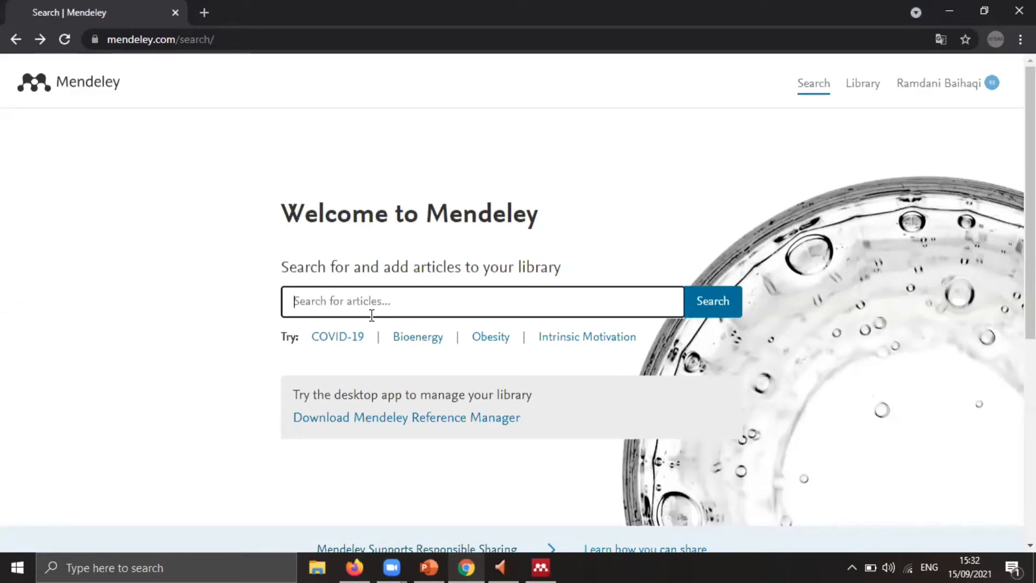
pyautogui.write('teknik ')
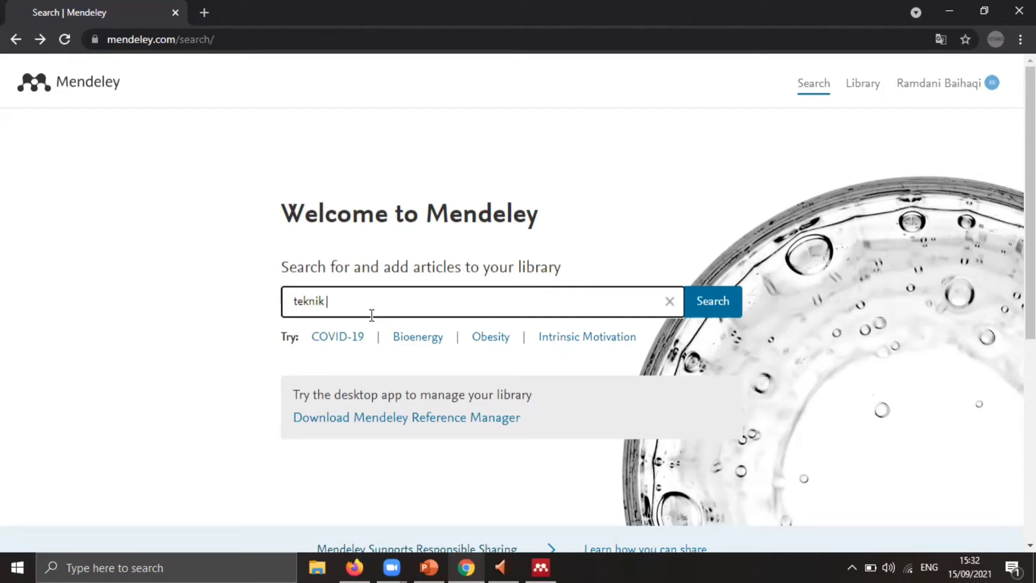
pyautogui.write('sipil')
pyautogui.press('Return')
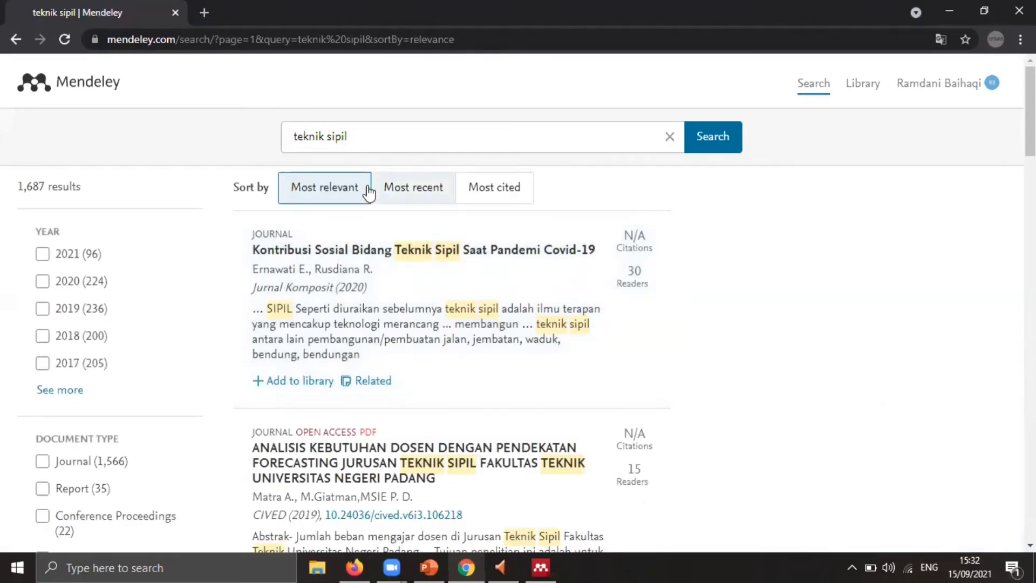
# Add the article "Kontribusi Sosial Bidang Teknik Sipil Saat Pandemi Covid-19" to the library and switch to Mendeley Desktop.
pyautogui.scroll(-10, 289, 204)
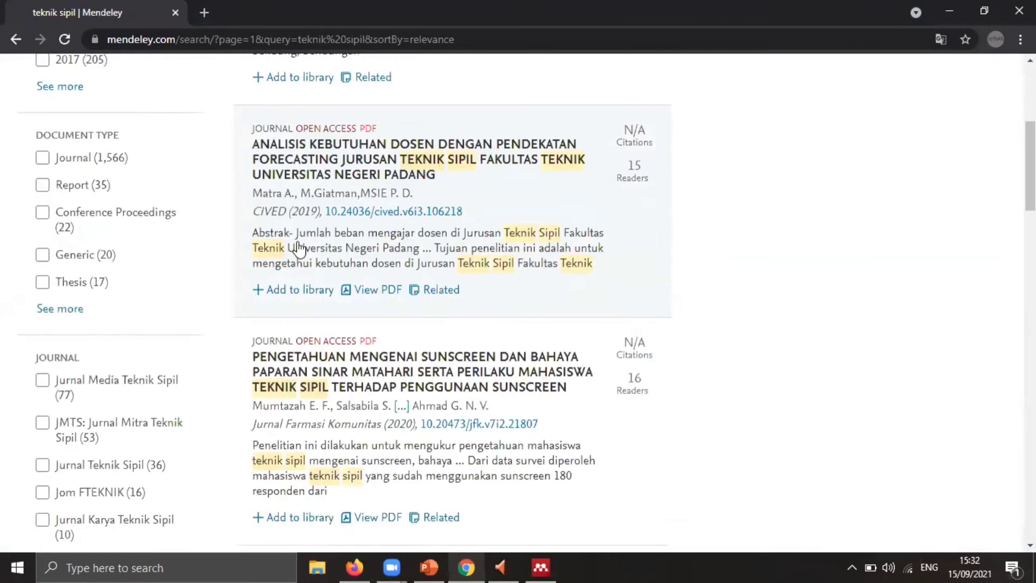
pyautogui.scroll(-5, 301, 256)
pyautogui.scroll(17, 297, 242)
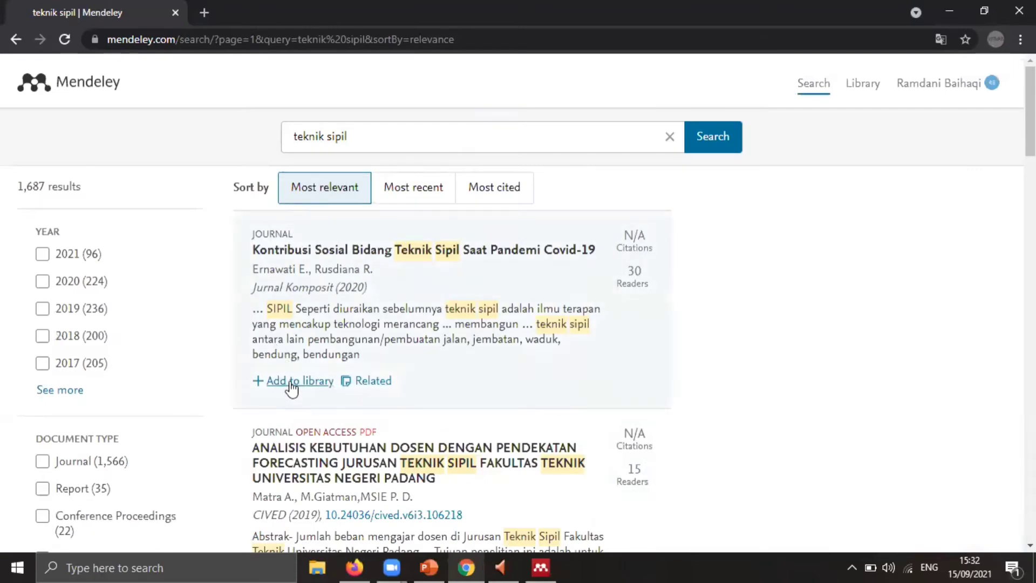
pyautogui.scroll(-2, 316, 335)
pyautogui.scroll(2, 316, 334)
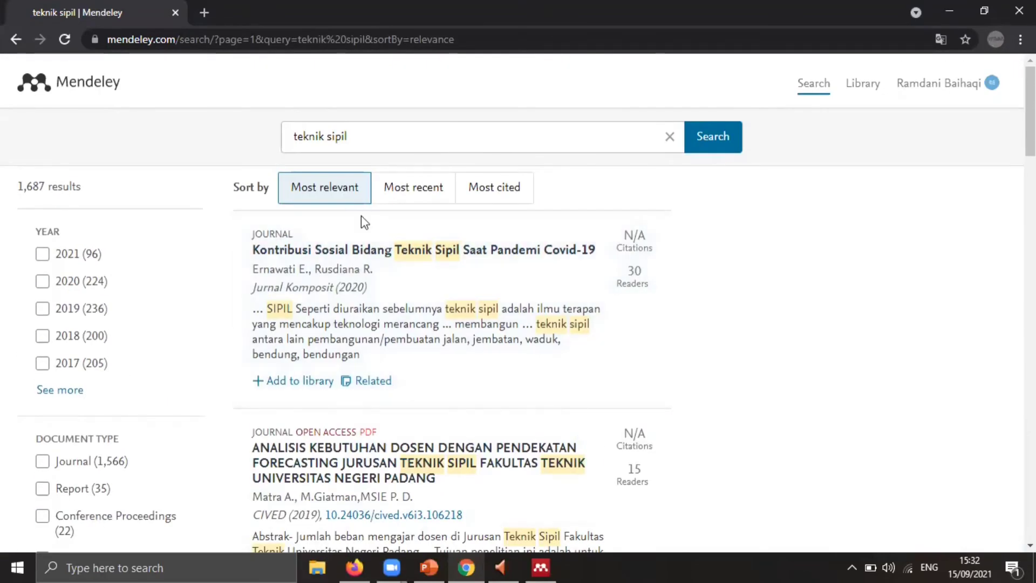
pyautogui.click(278, 381)
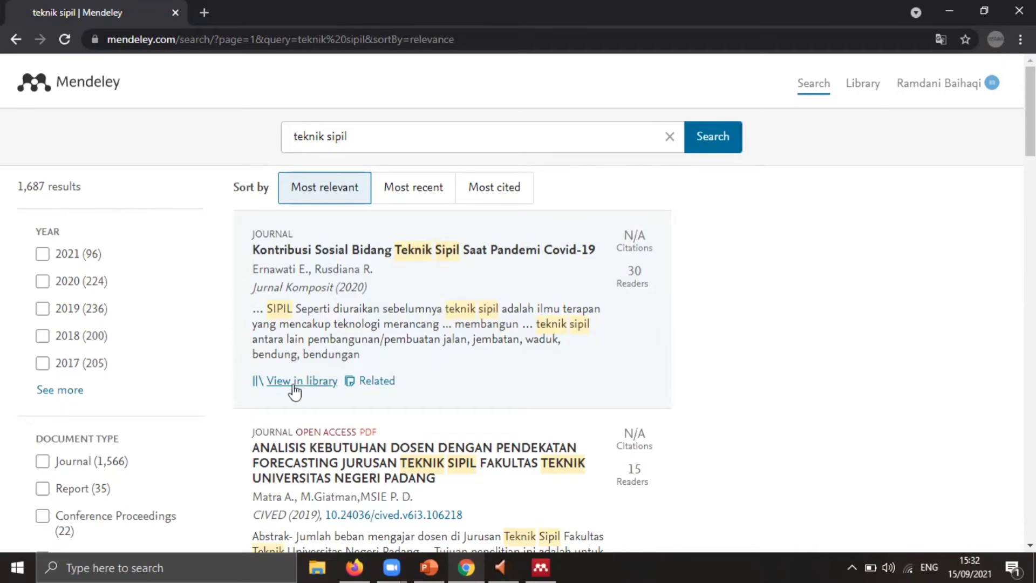
pyautogui.scroll(-1, 286, 420)
pyautogui.scroll(1, 286, 420)
pyautogui.click(541, 566)
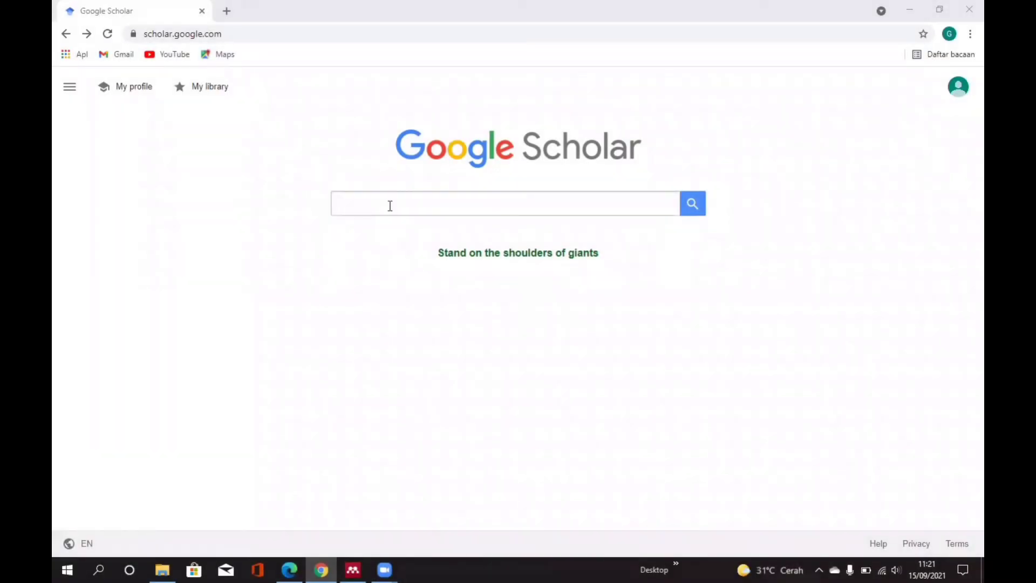
# Search Google Scholar for "pemanasan global" and download the RefMan citation of "Pemanasan global: dampak dan upaya meminimalisasinya".
pyautogui.click(389, 206)
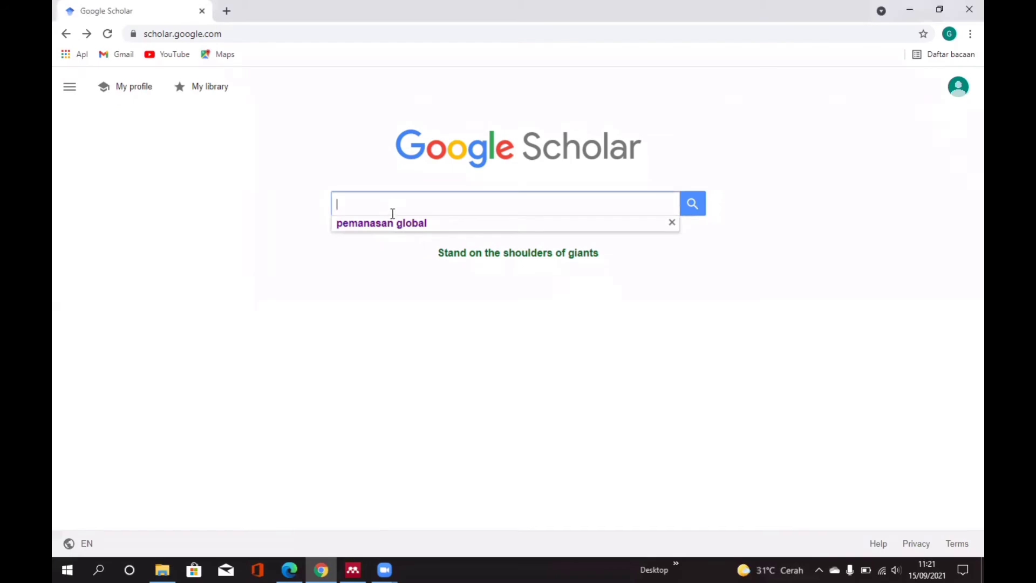
pyautogui.click(386, 229)
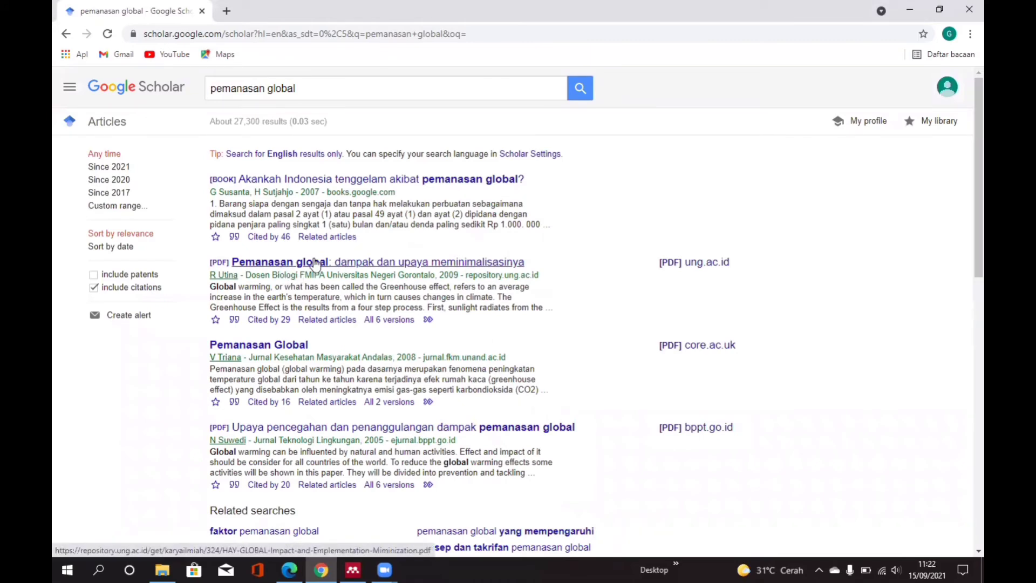
pyautogui.click(235, 321)
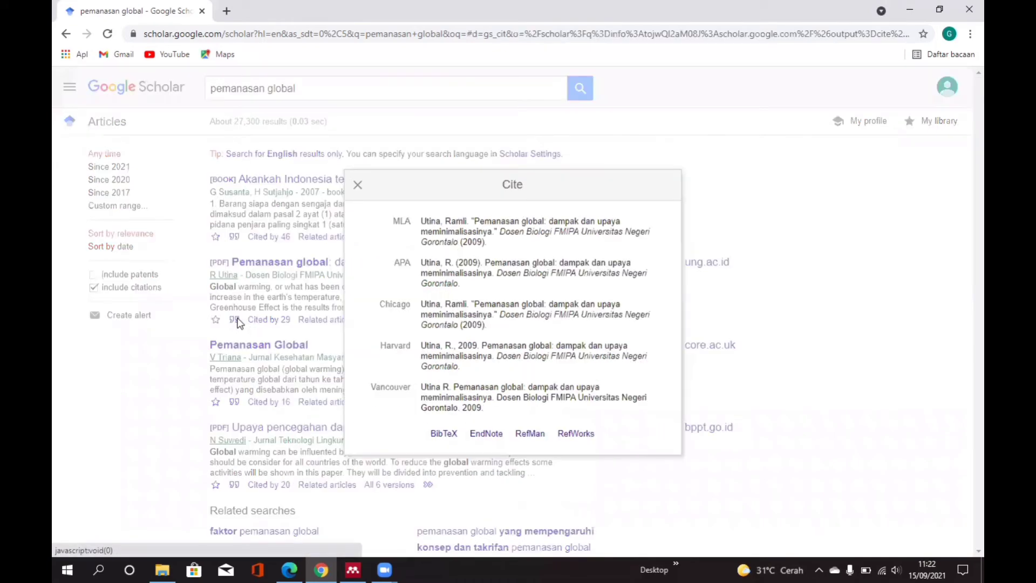
pyautogui.click(530, 433)
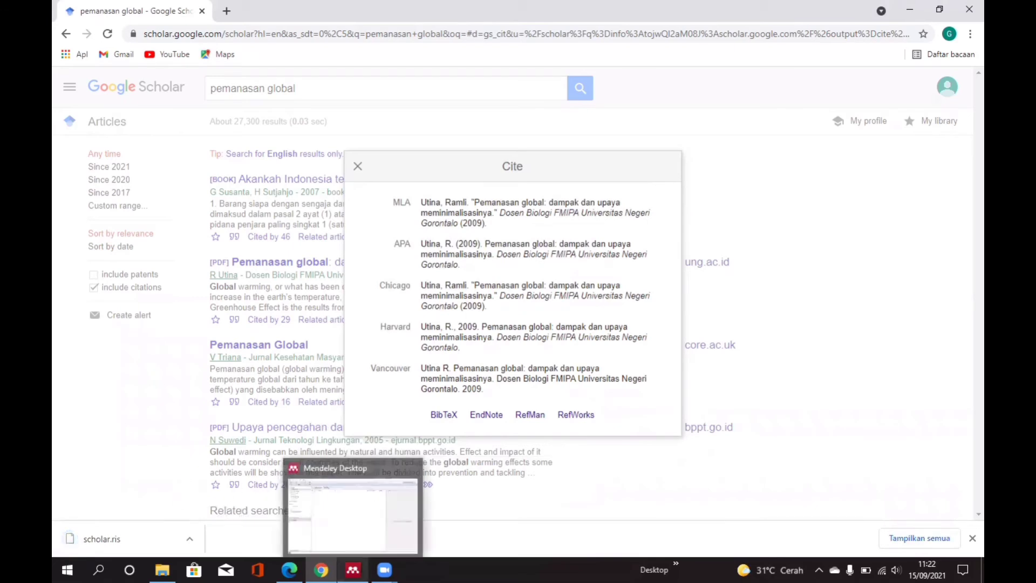
# Switch to Mendeley Desktop and import the file scholar.ris from the Downloads folder into the library.
pyautogui.click(353, 570)
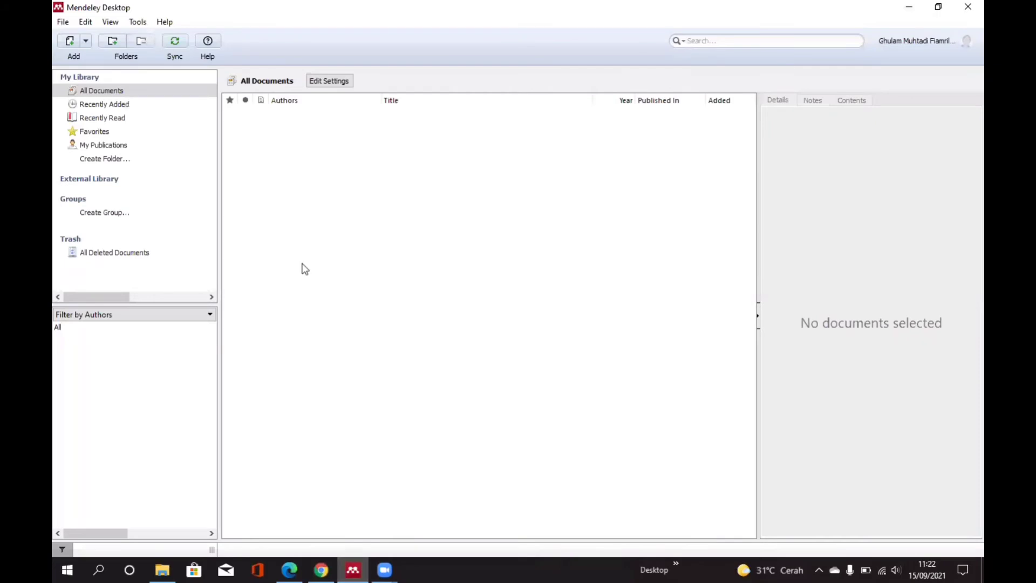
pyautogui.click(86, 42)
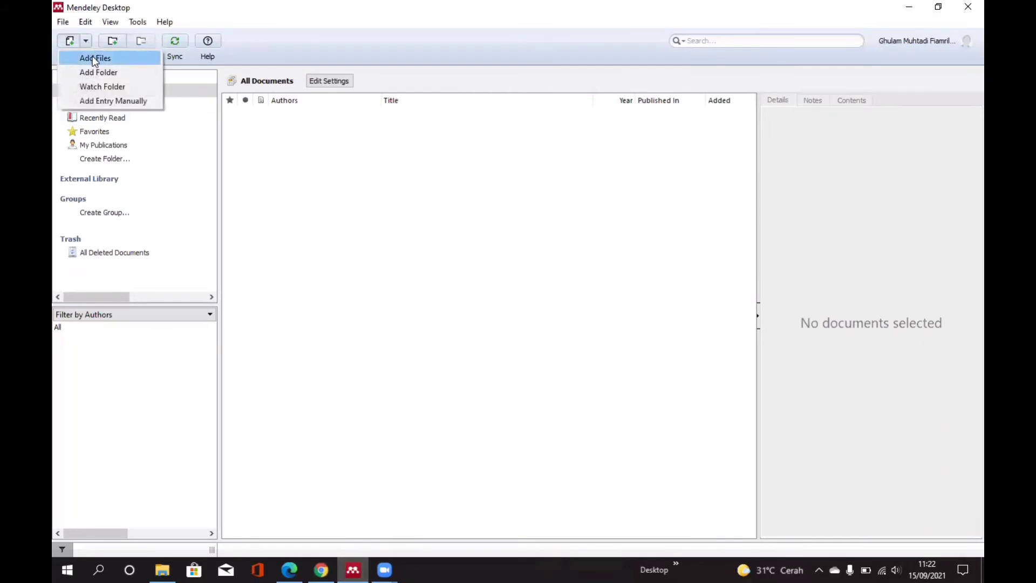
pyautogui.click(94, 58)
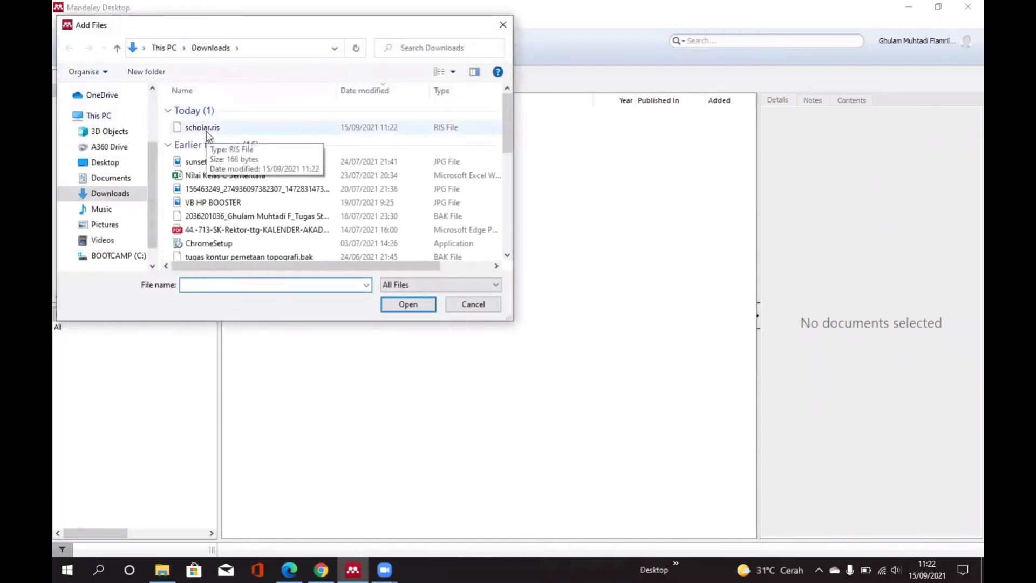
pyautogui.click(227, 132)
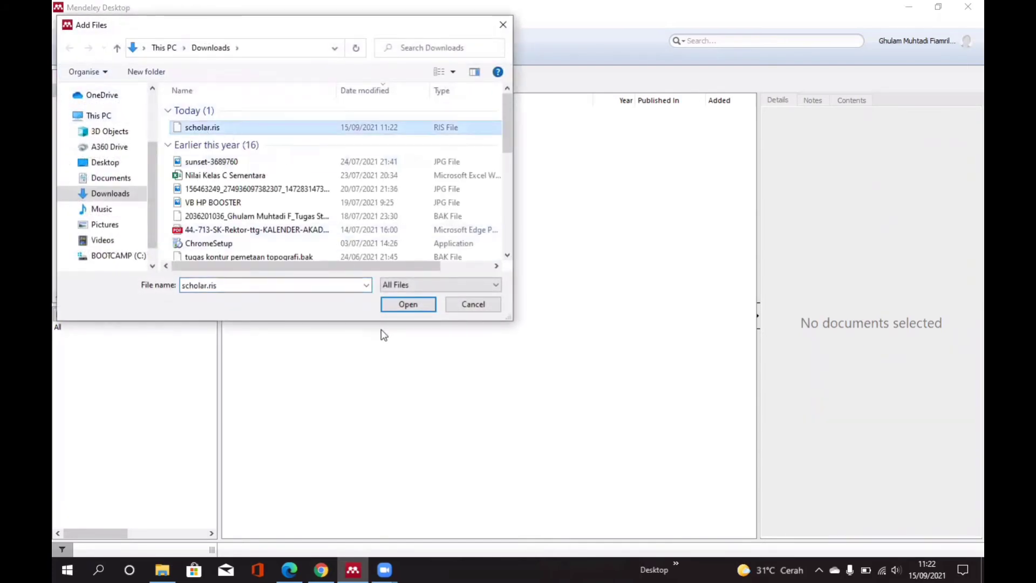
pyautogui.click(417, 309)
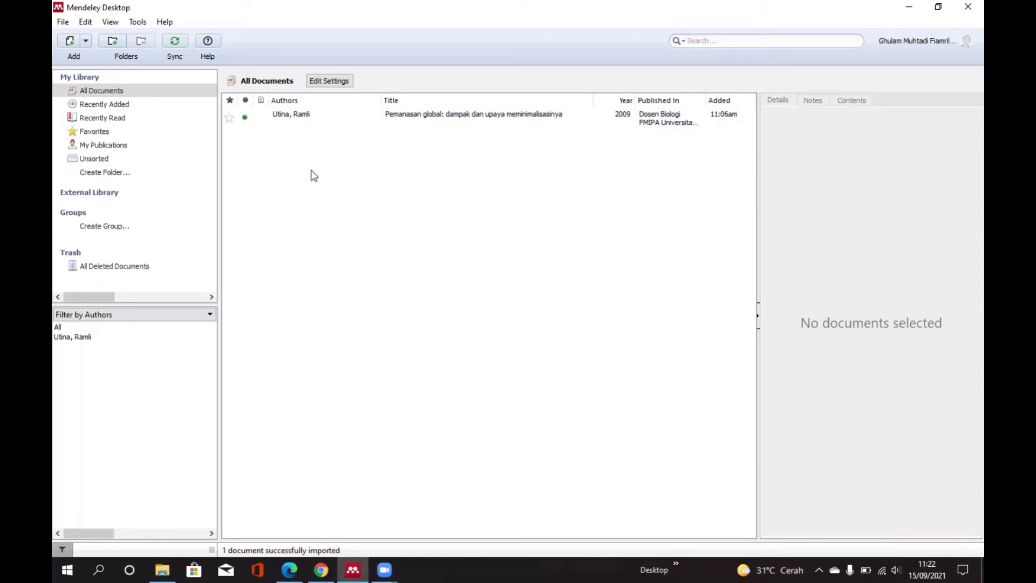
# Open a new manual library entry and review the selectable document types and the fields for a Journal Article.
pyautogui.click(87, 43)
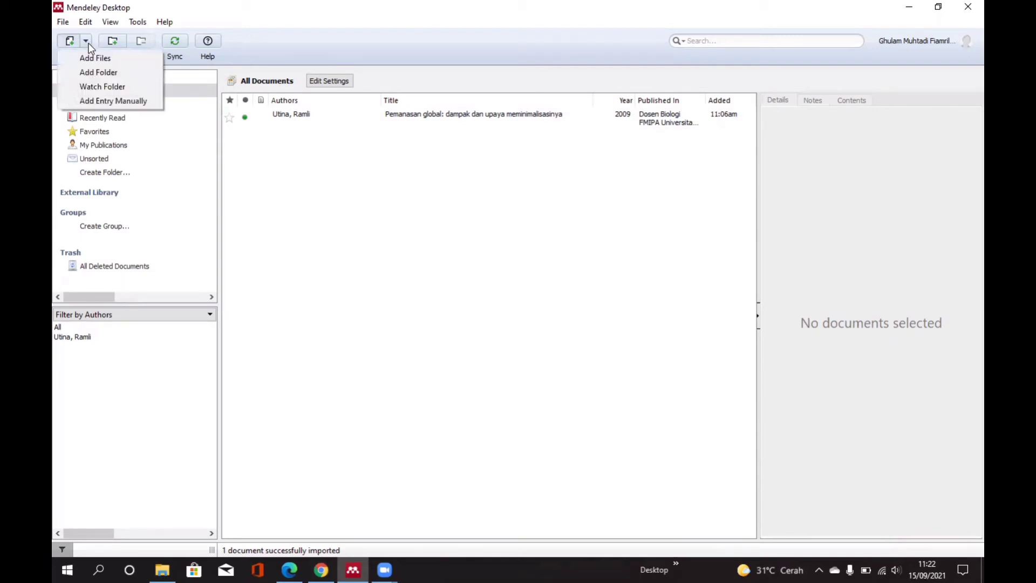
pyautogui.click(80, 101)
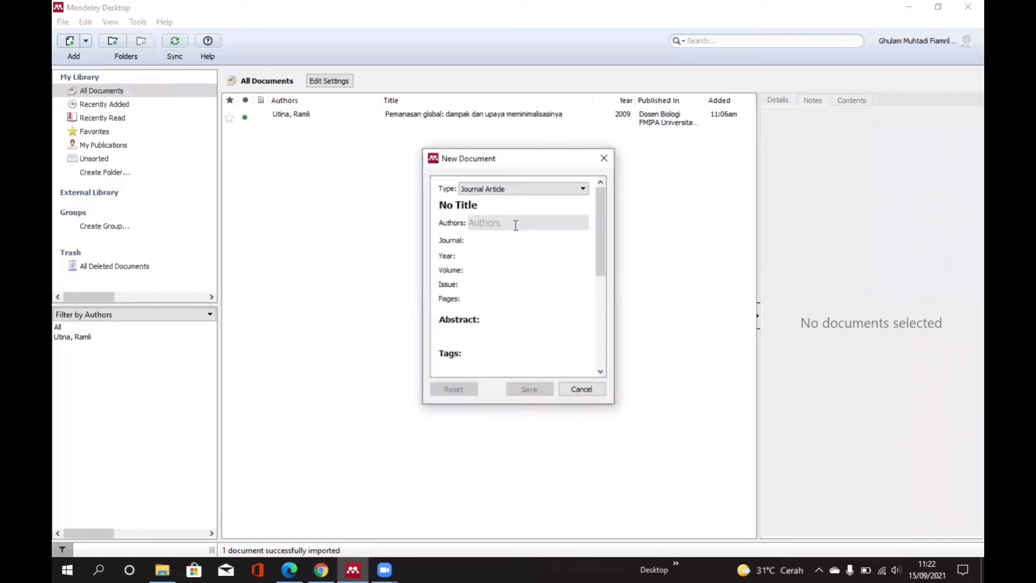
pyautogui.click(584, 190)
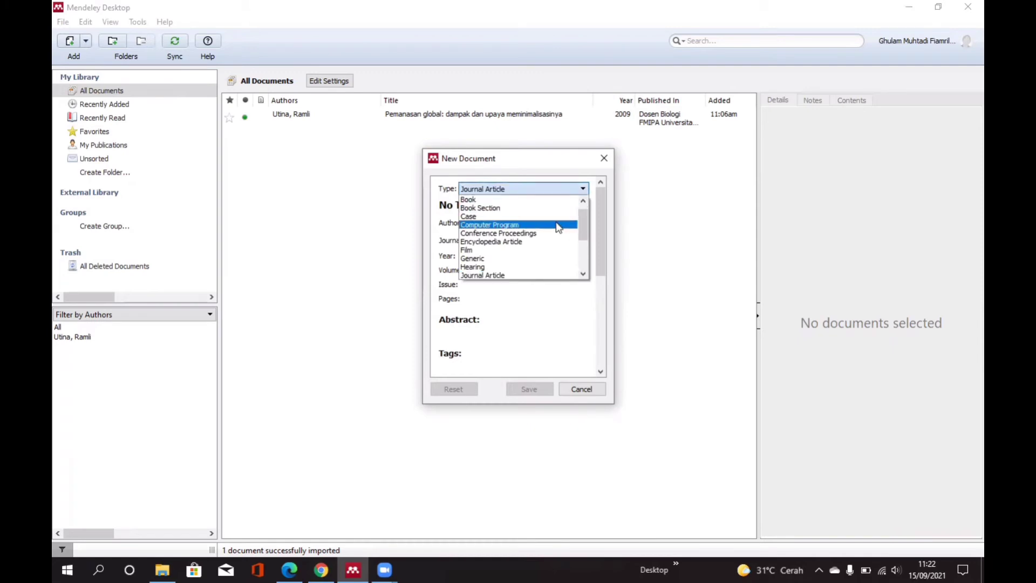
pyautogui.scroll(-3, 556, 222)
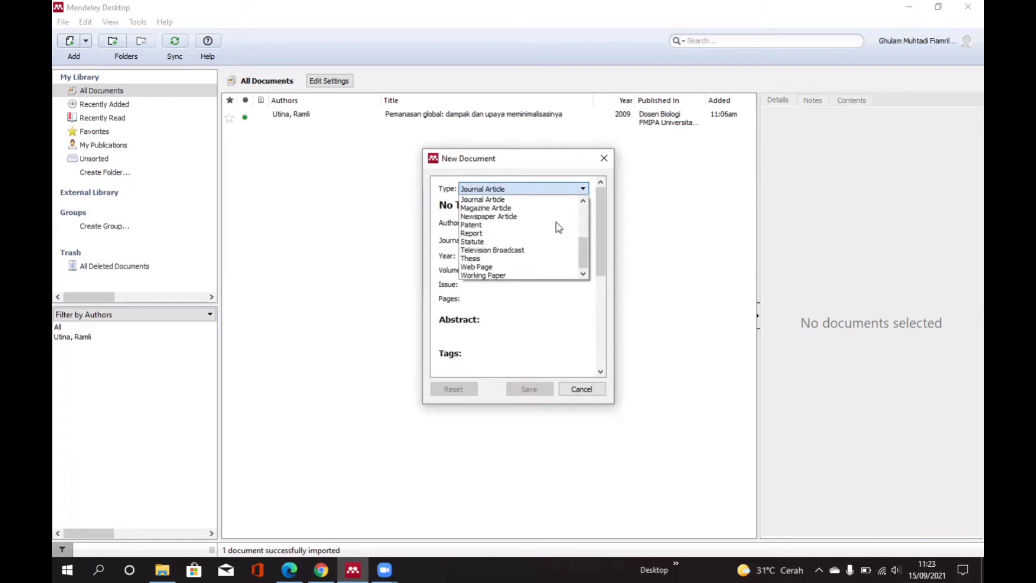
pyautogui.click(558, 306)
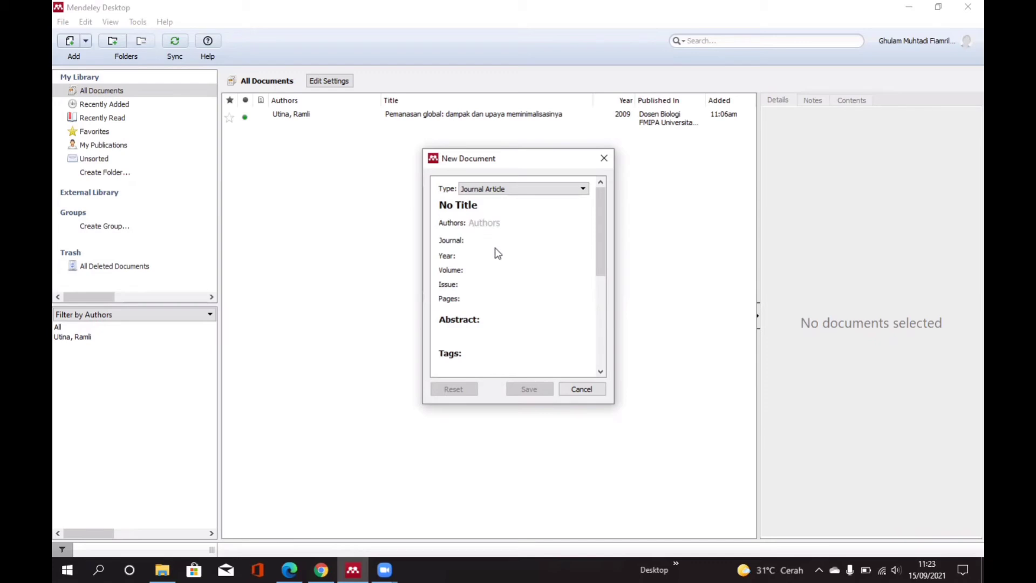
pyautogui.scroll(-3, 497, 254)
pyautogui.scroll(-3, 497, 253)
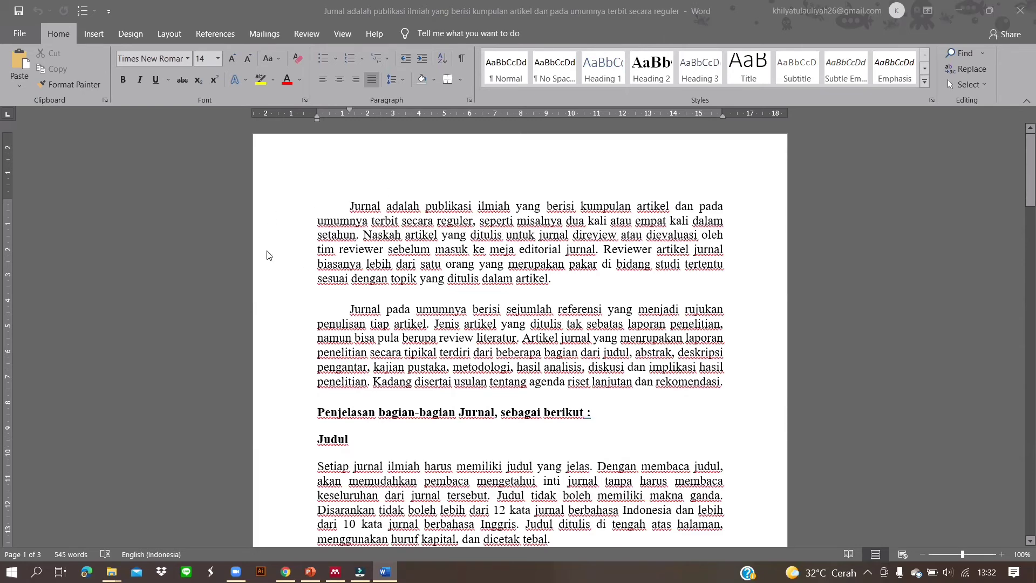
# Close the Word document after checking its reference tools, and install the MS Word plugin from Mendeley Desktop.
pyautogui.click(229, 34)
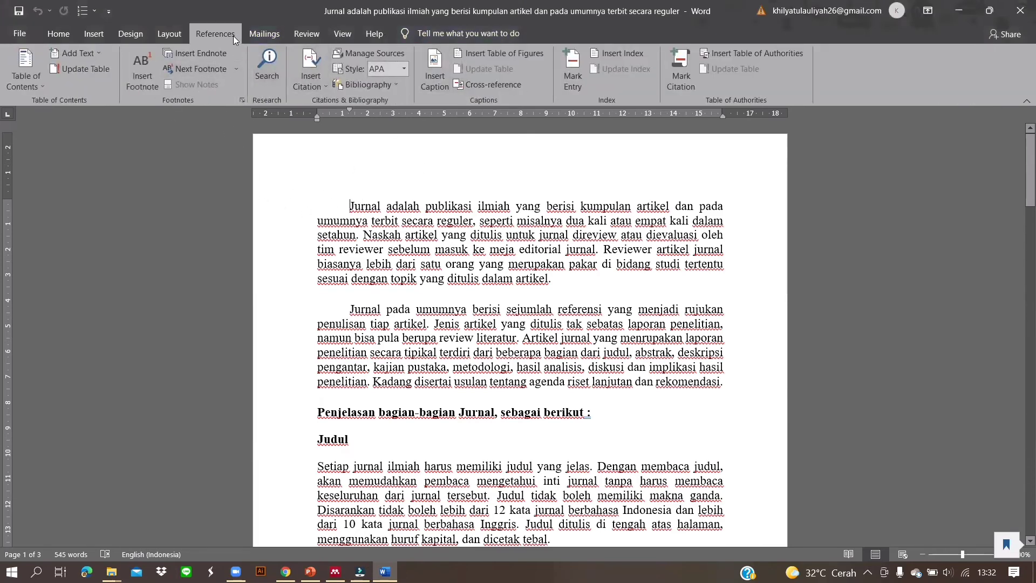
pyautogui.click(1019, 11)
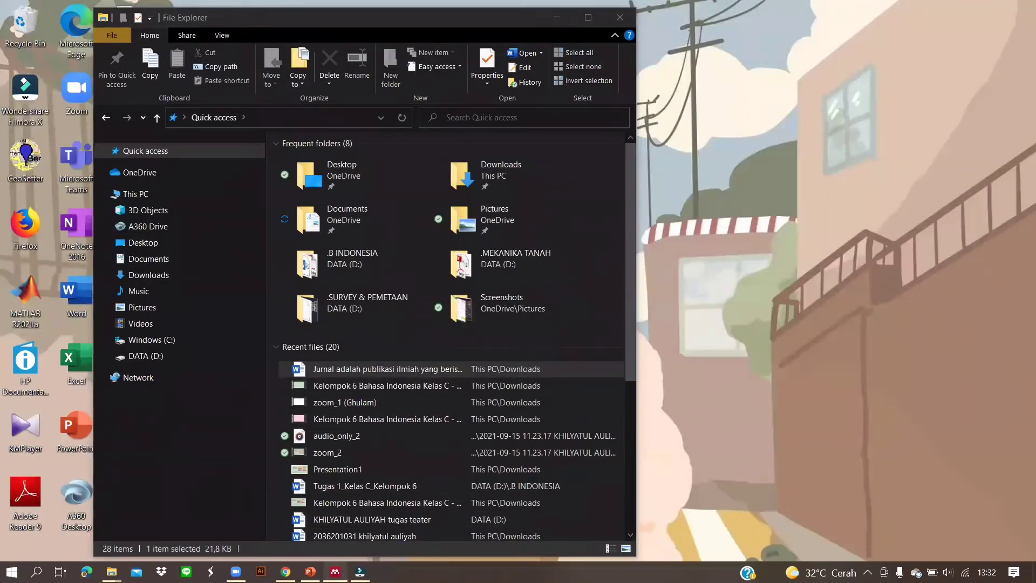
pyautogui.click(335, 571)
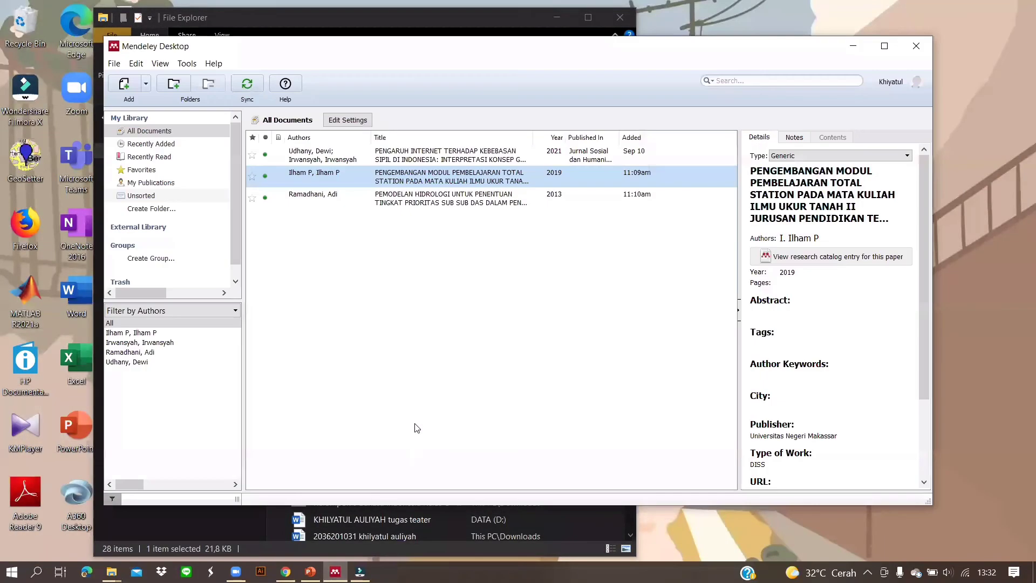
pyautogui.click(187, 64)
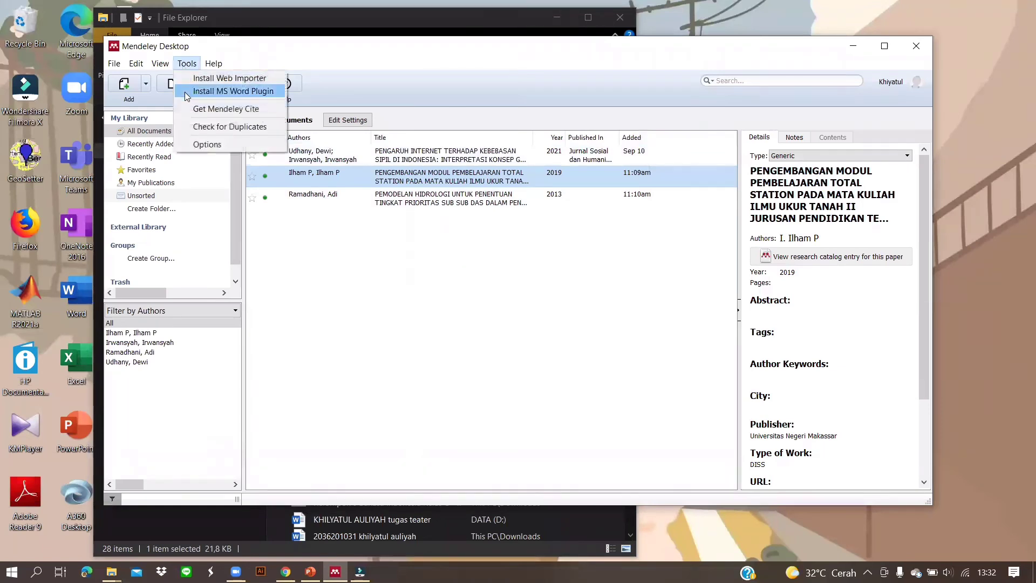
pyautogui.click(185, 91)
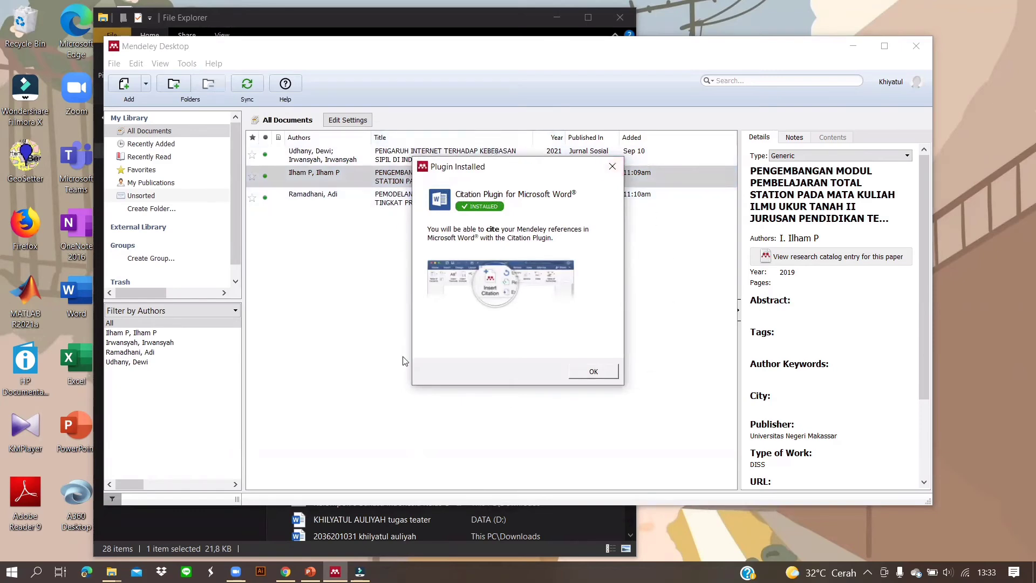
pyautogui.click(594, 370)
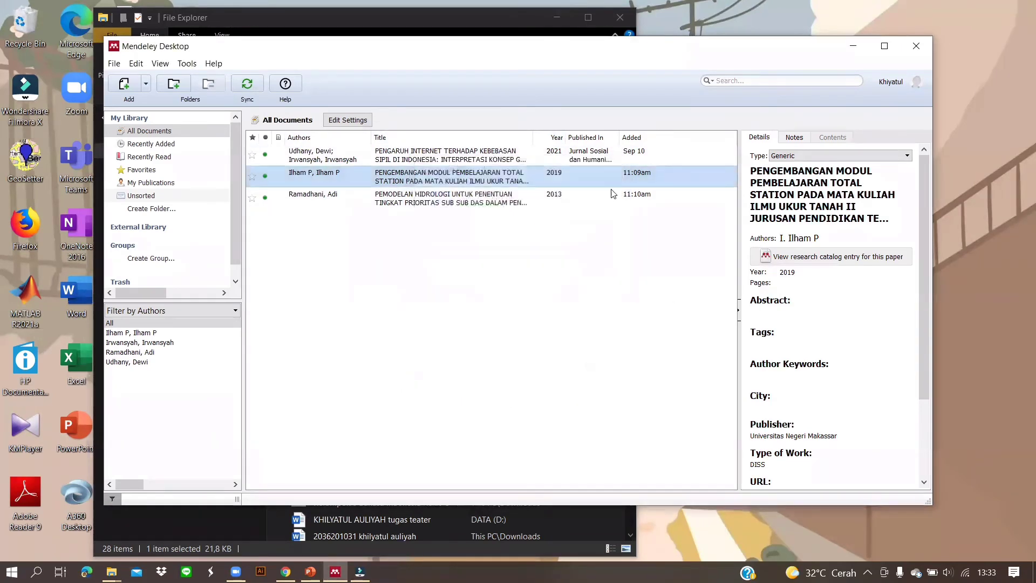
# Minimise Mendeley Desktop and reopen the recent Word document about "Jurnal adalah publikasi ilmiah" to show its reference tools.
pyautogui.click(853, 46)
pyautogui.doubleClick(376, 368)
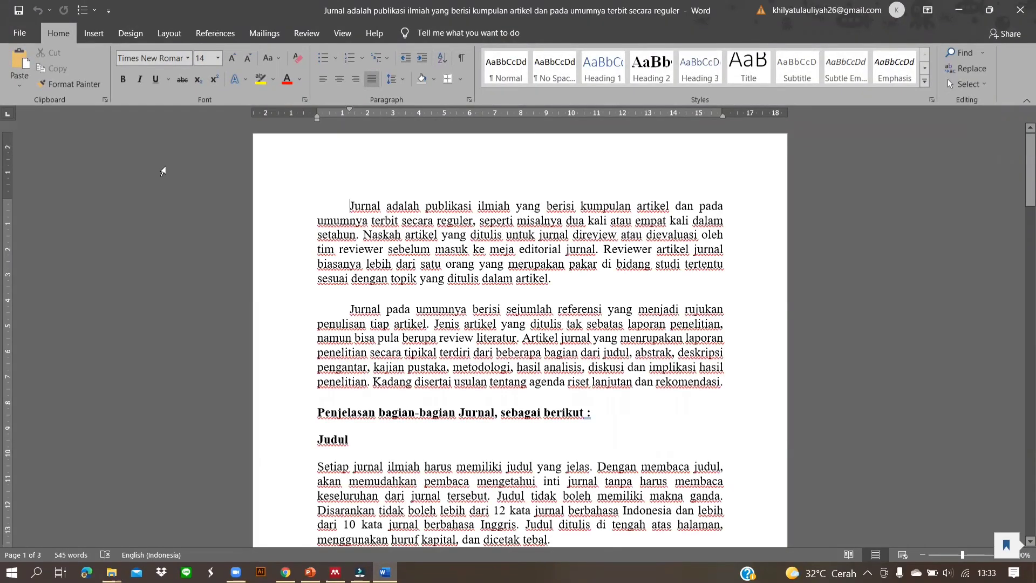
pyautogui.click(223, 33)
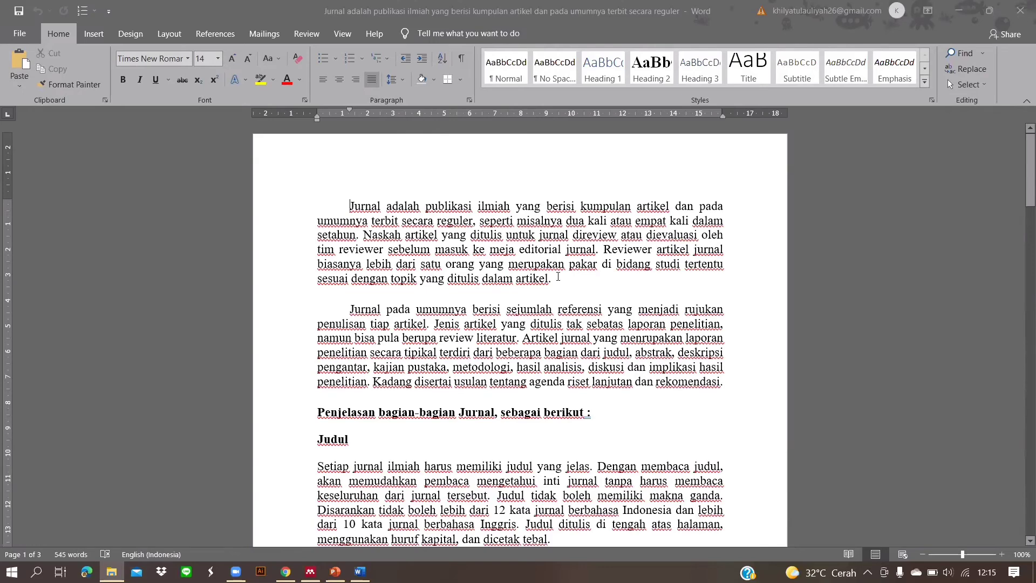
# Insert a Mendeley citation of the 2021 article "PENGARUH INTERNET TERHADAP KEBEBASAN SIPIL DI INDONESIA" at the end of the first paragraph.
pyautogui.click(558, 277)
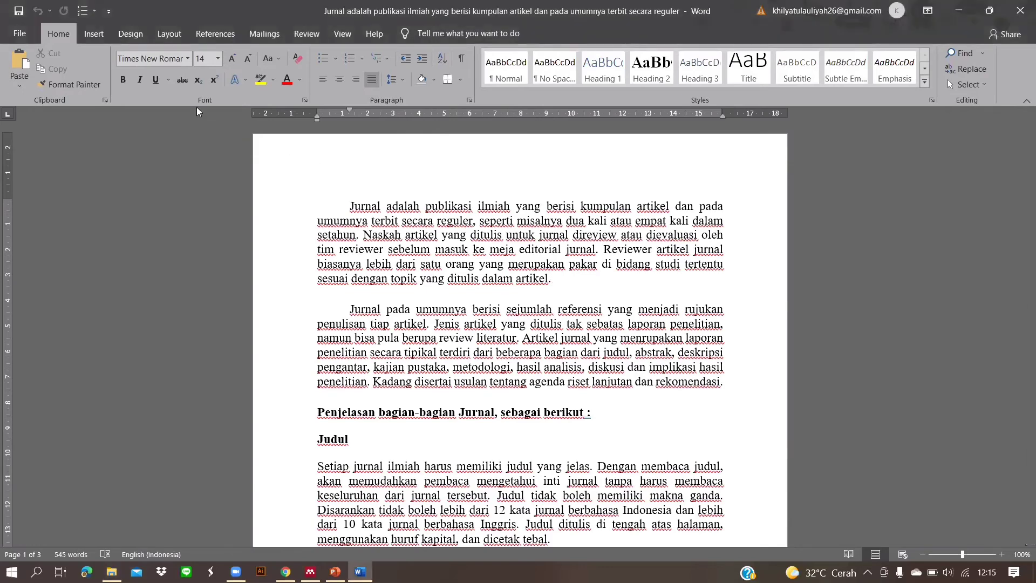
pyautogui.click(214, 35)
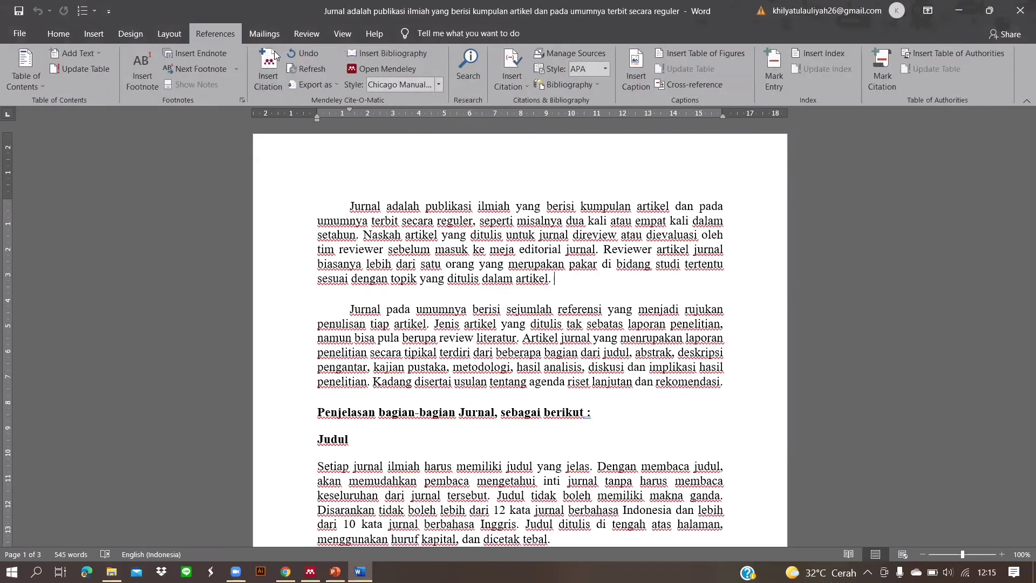
pyautogui.click(269, 68)
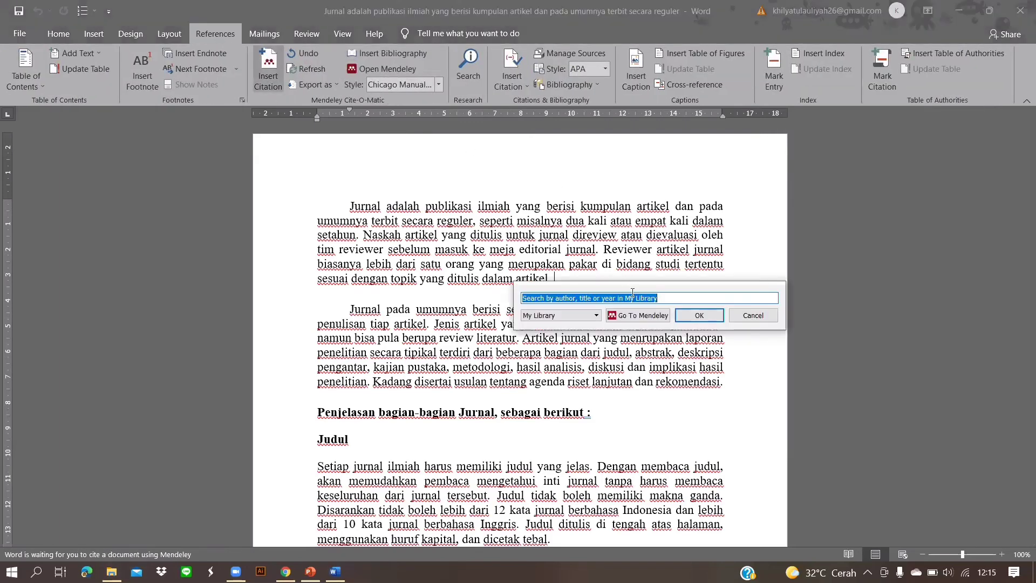
pyautogui.click(635, 316)
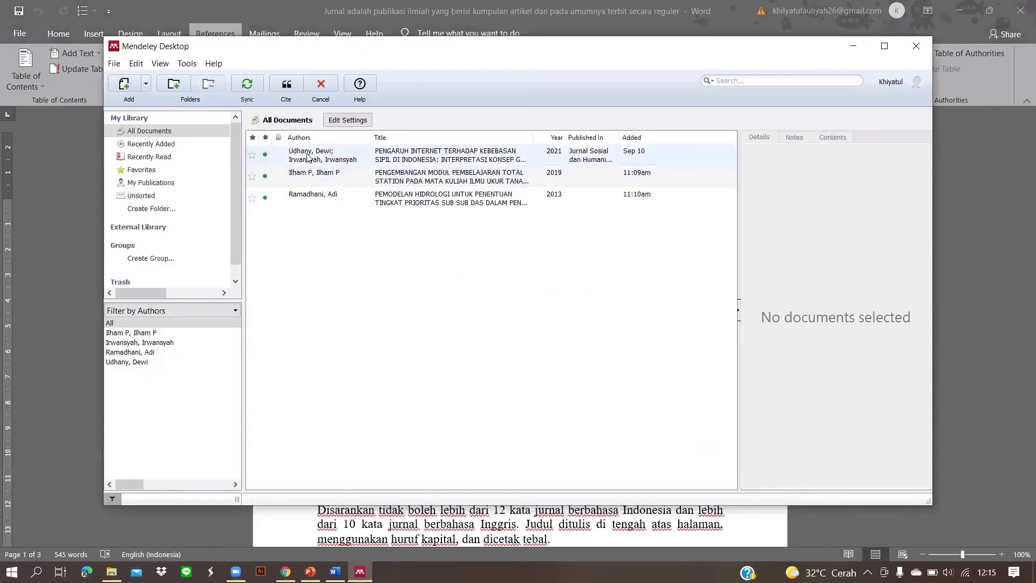
pyautogui.click(308, 158)
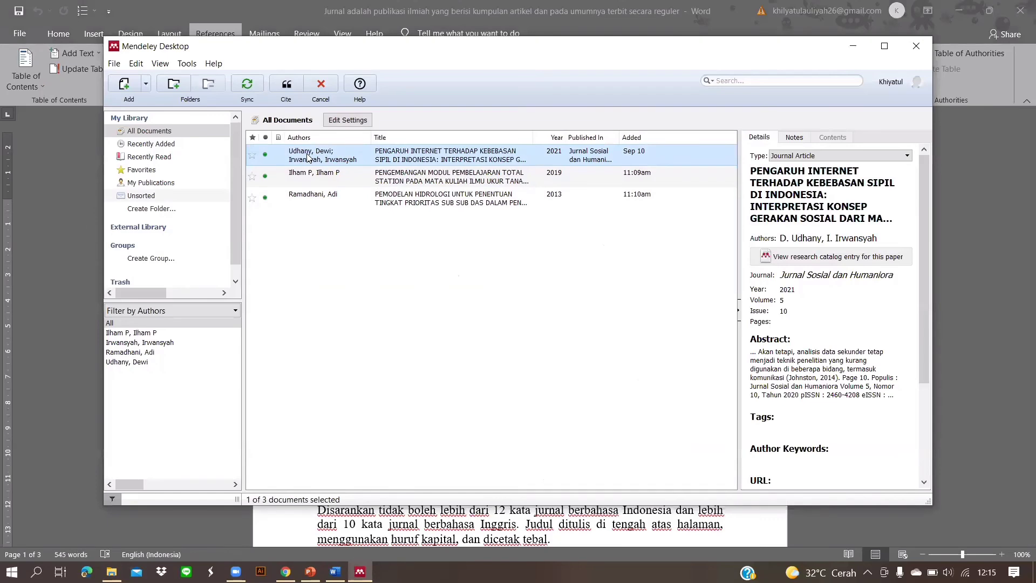
pyautogui.click(289, 86)
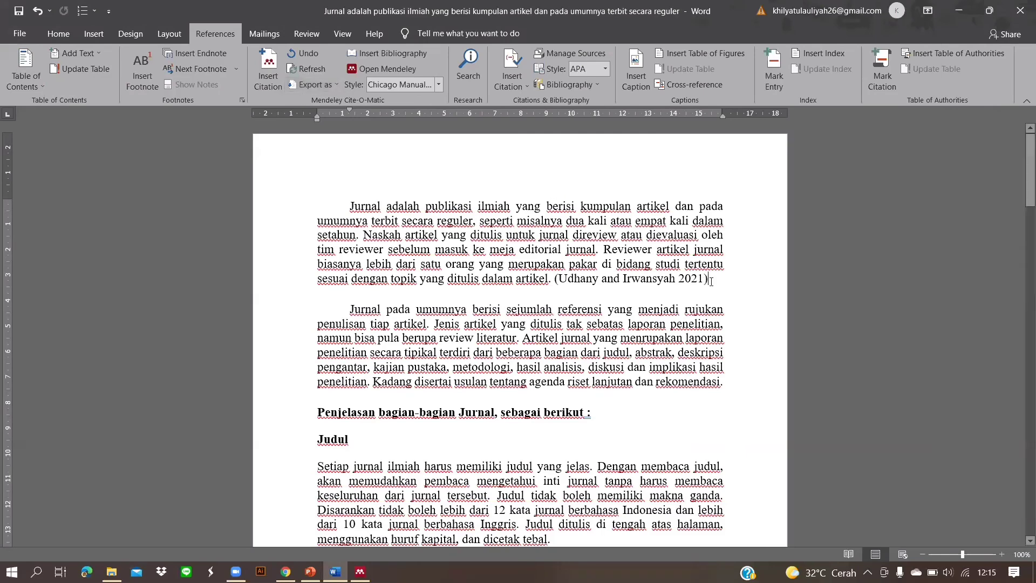
pyautogui.moveTo(710, 280); pyautogui.dragTo(556, 292)
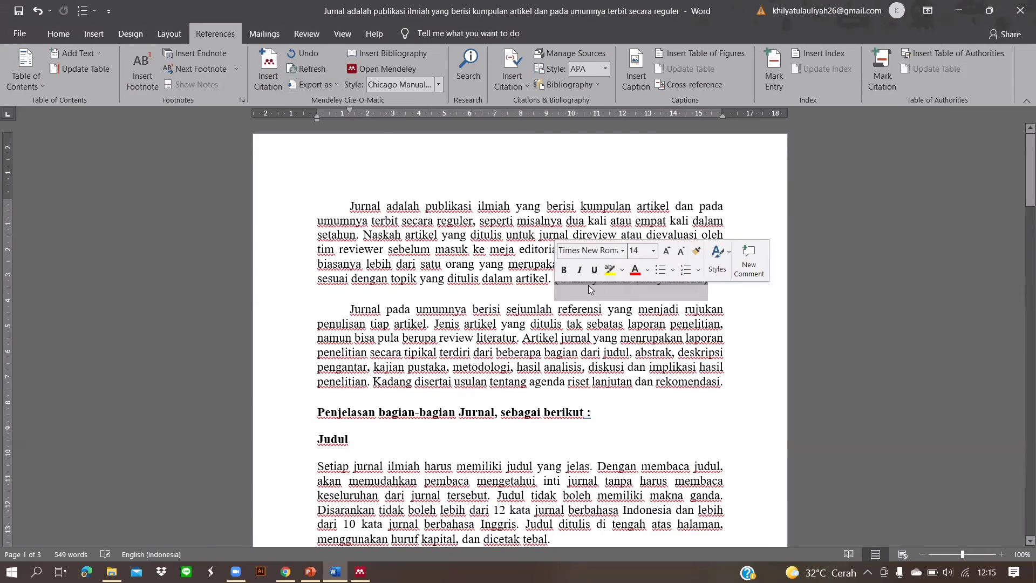
pyautogui.click(723, 284)
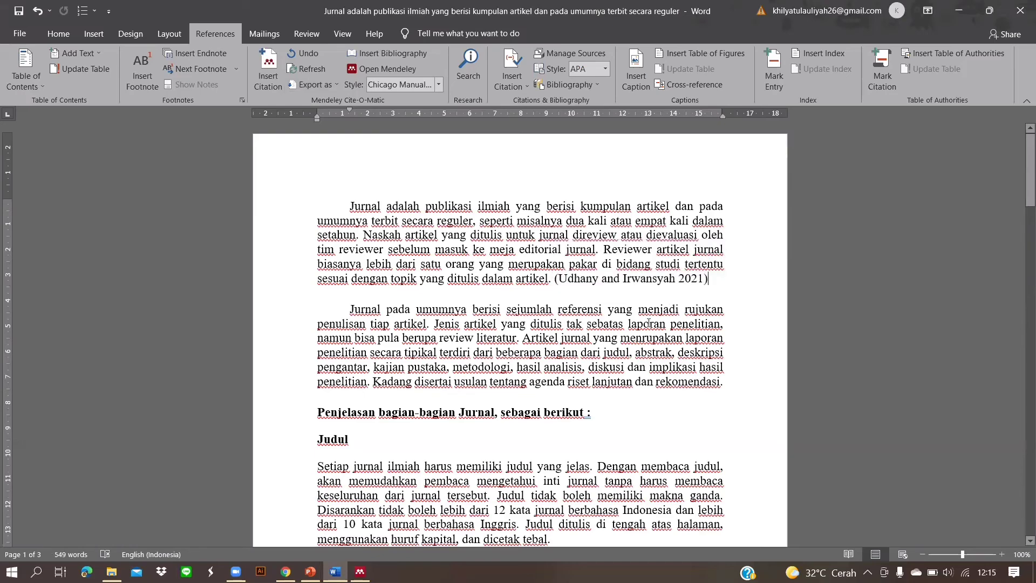
# Switch the Mendeley citation style to Modern Humanities Research Association 3rd edition (note with bibliography) and check the first paragraph's citation.
pyautogui.click(711, 278)
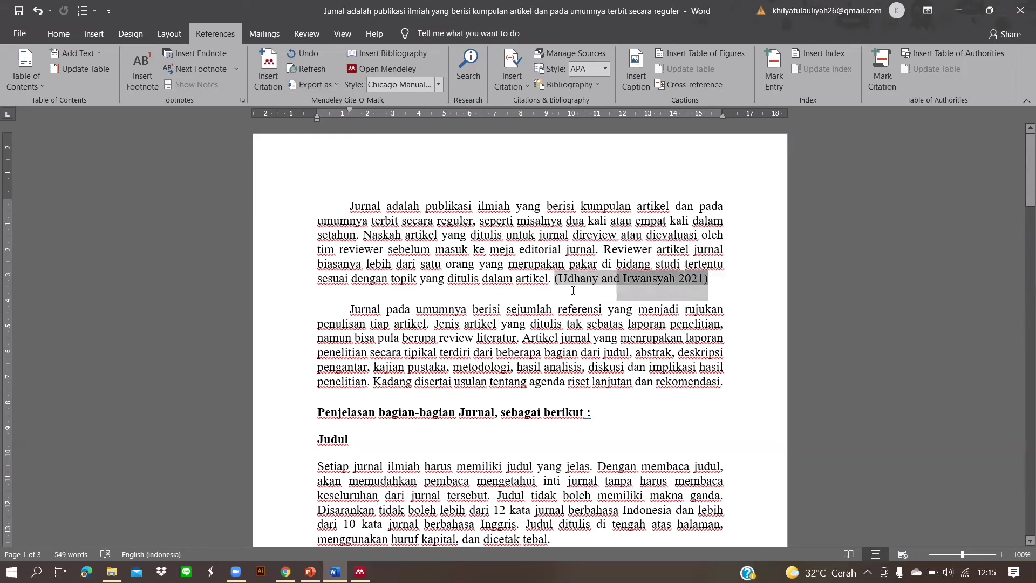
pyautogui.click(438, 84)
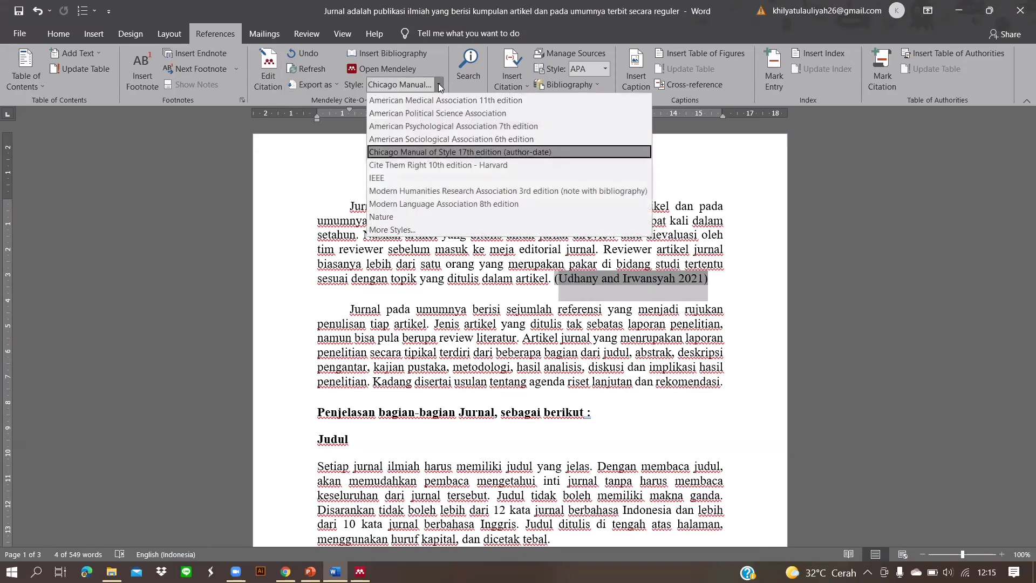
pyautogui.click(418, 190)
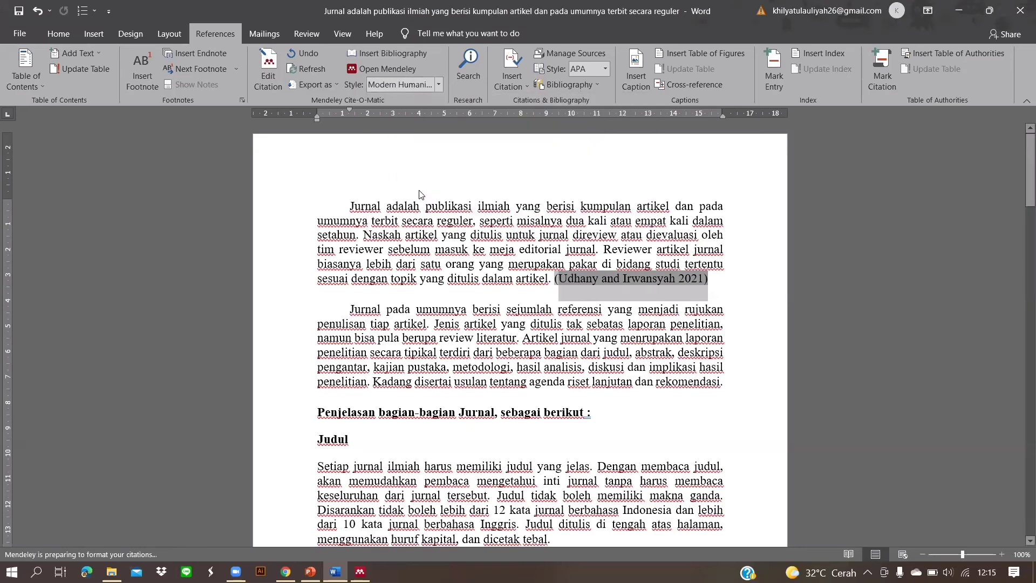
pyautogui.click(554, 282)
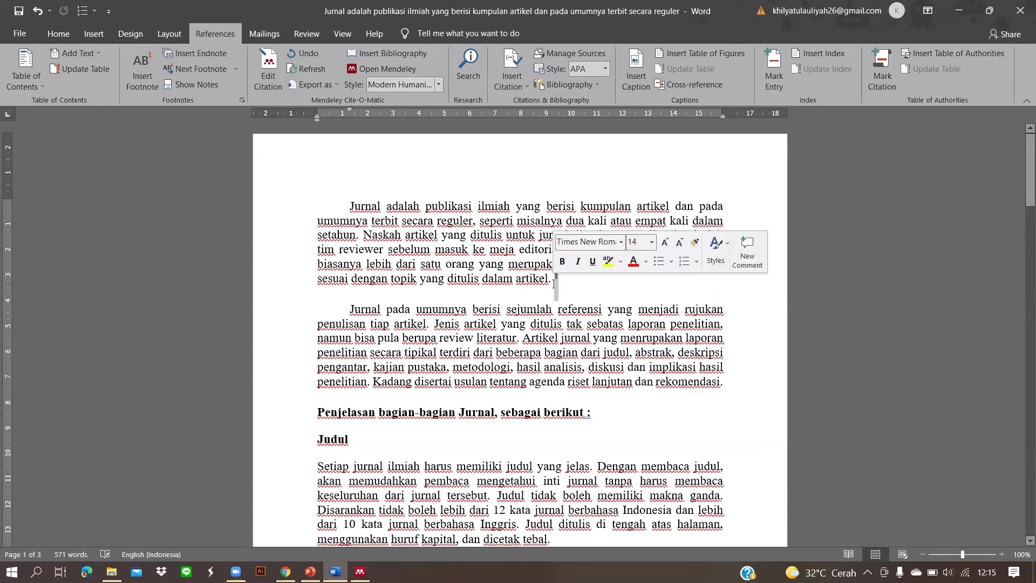
pyautogui.click(569, 284)
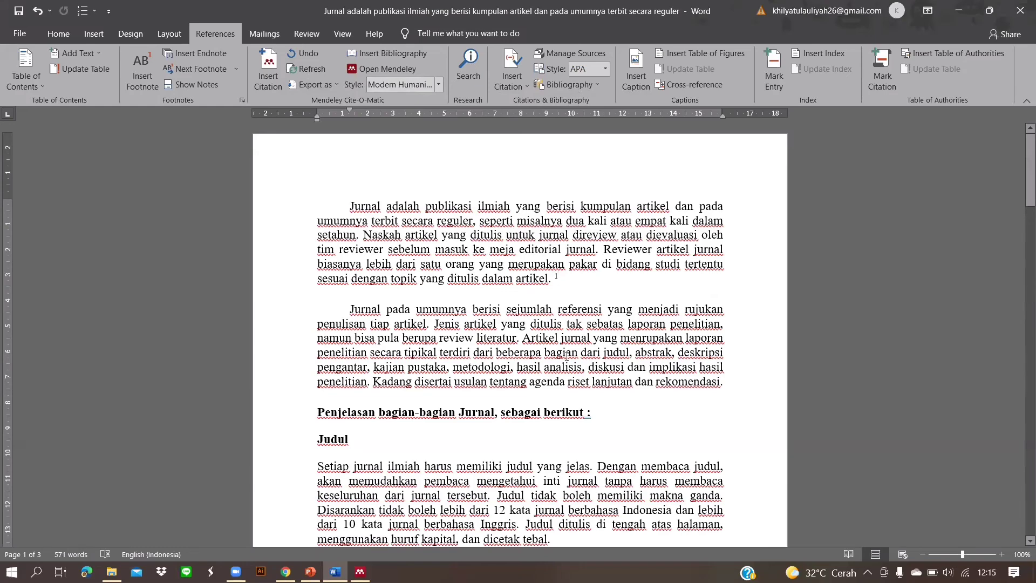
# Cite the 2019 work "PENGEMBANGAN MODUL PEMBELAJARAN TOTAL STATION" from the Mendeley library at the end of the second paragraph.
pyautogui.click(719, 382)
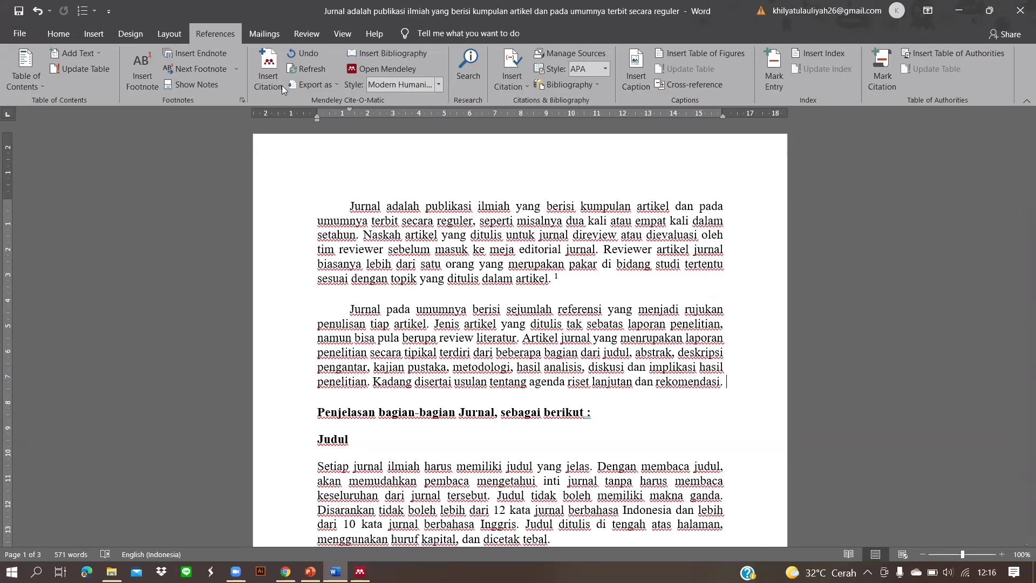
pyautogui.click(277, 66)
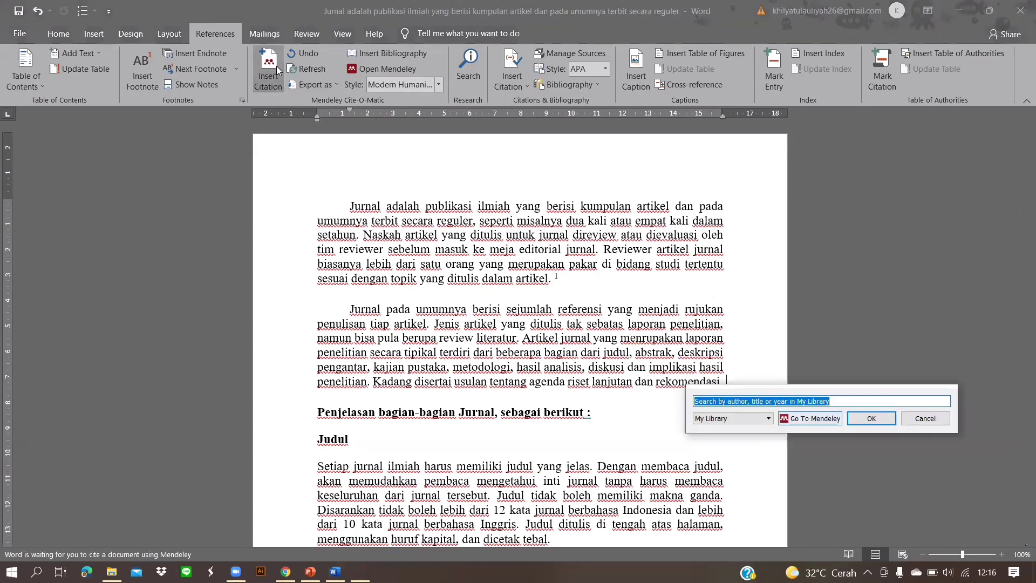
pyautogui.click(807, 419)
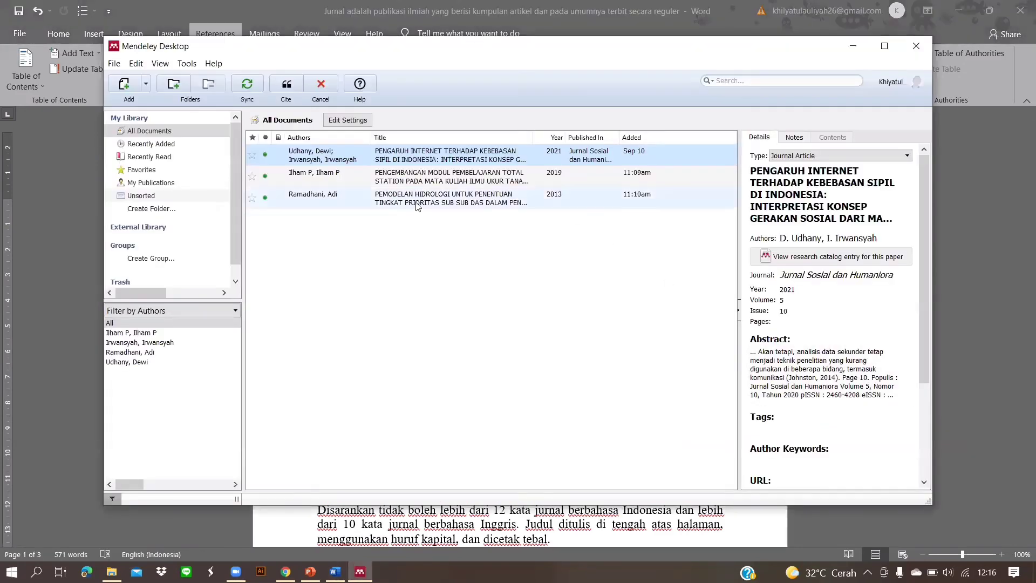
pyautogui.click(337, 172)
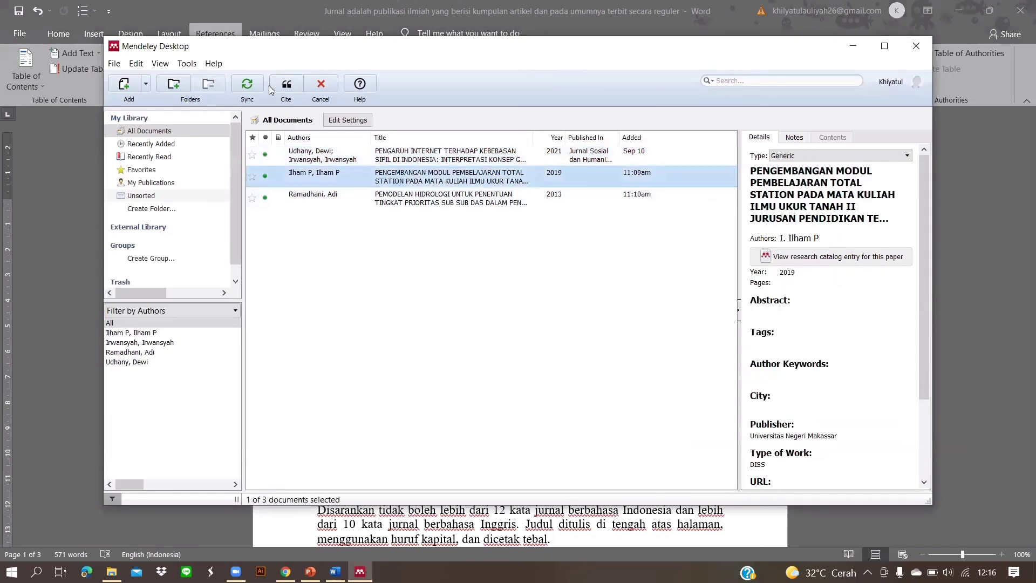
pyautogui.click(291, 85)
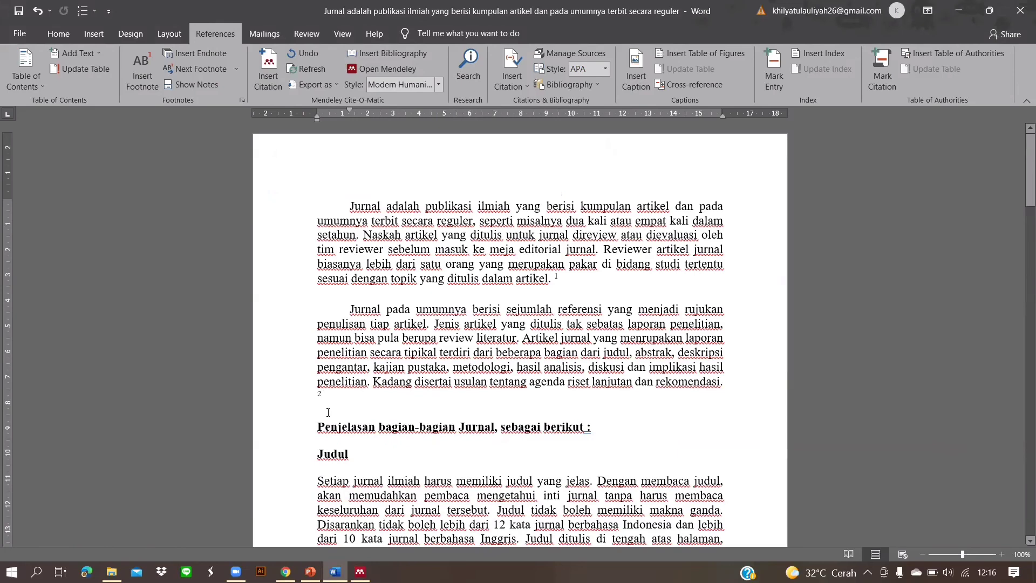
pyautogui.moveTo(328, 400); pyautogui.dragTo(304, 402)
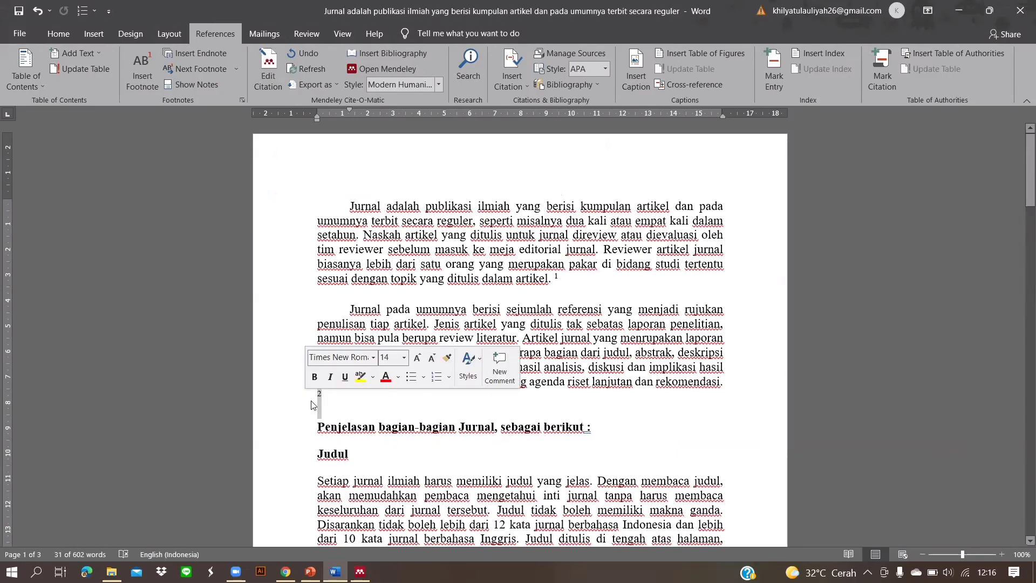
pyautogui.click(331, 401)
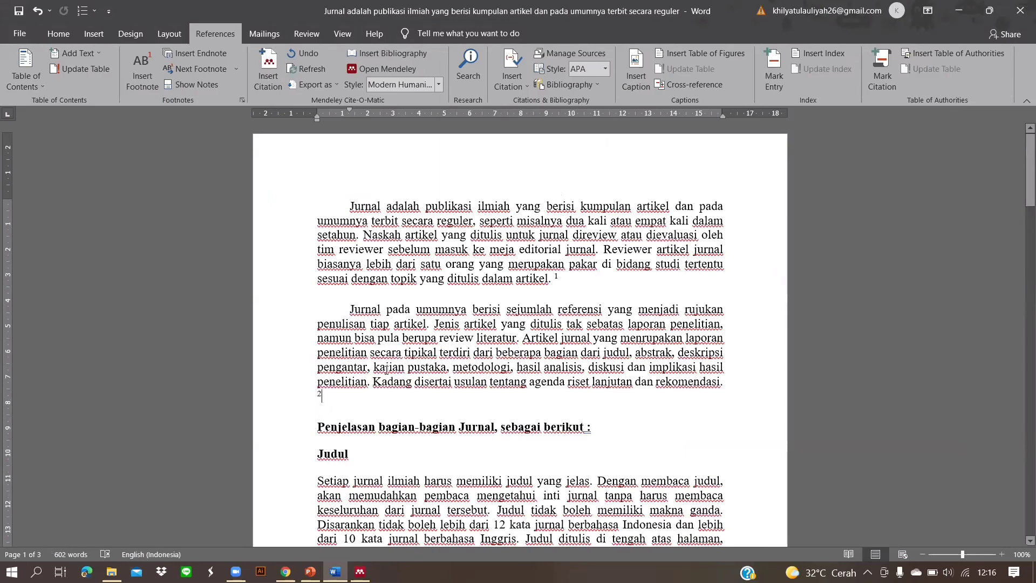
# Examine the footnotes at the end of the first page that belong to the two inserted citations.
pyautogui.scroll(-5, 386, 370)
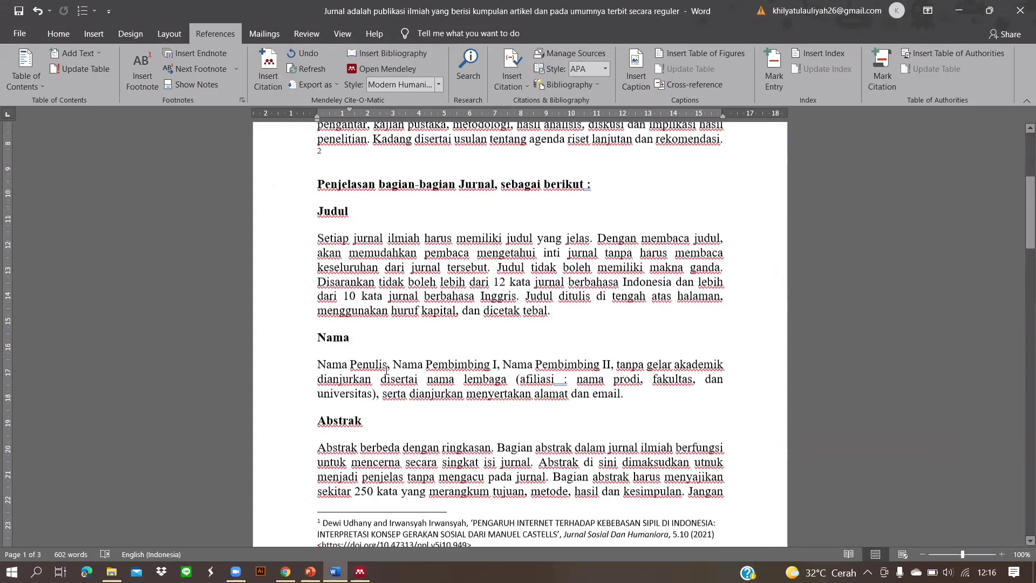
pyautogui.scroll(-2, 386, 370)
pyautogui.scroll(-1, 387, 370)
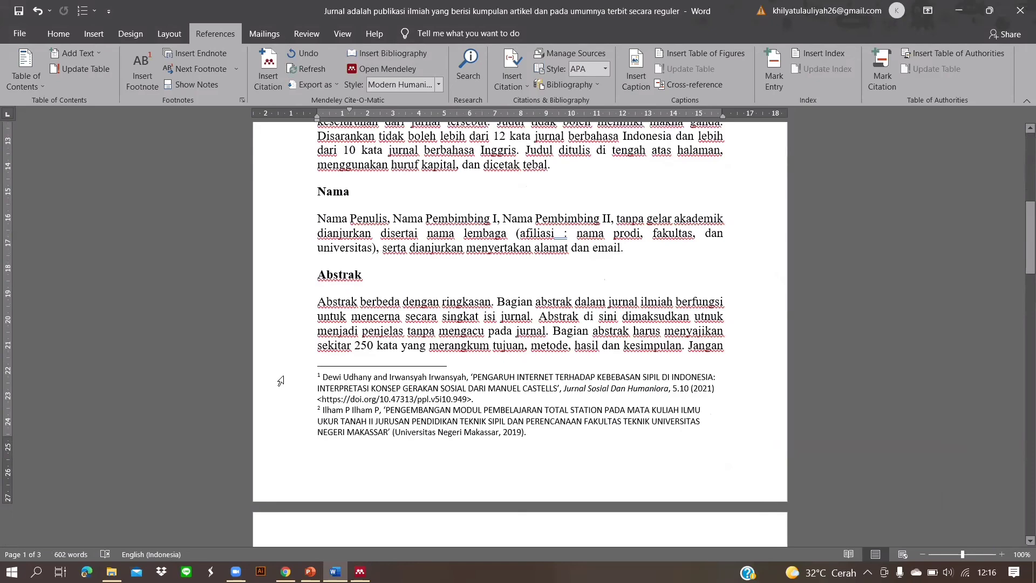
pyautogui.scroll(-1, 281, 381)
pyautogui.doubleClick(274, 350)
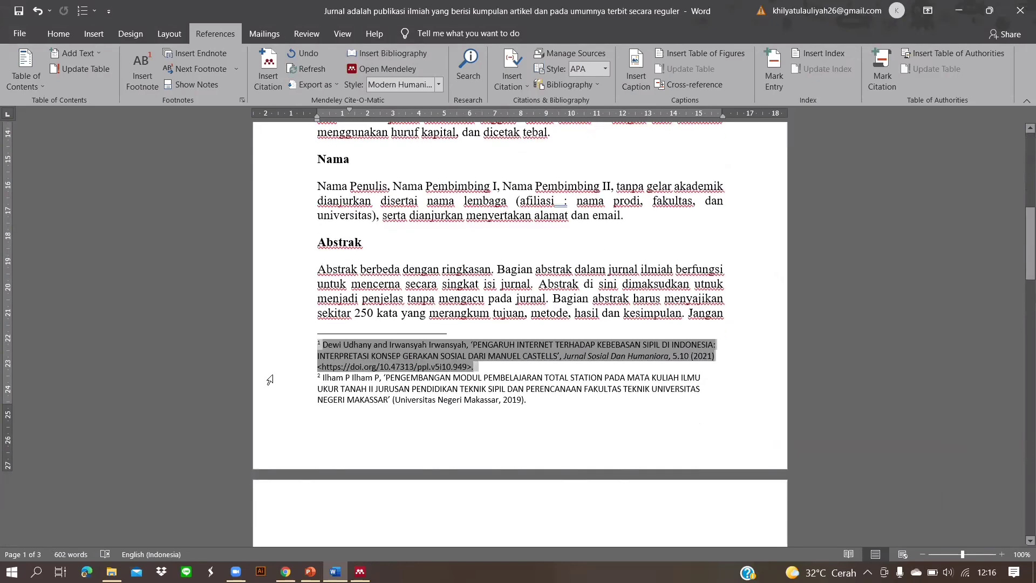
pyautogui.doubleClick(269, 379)
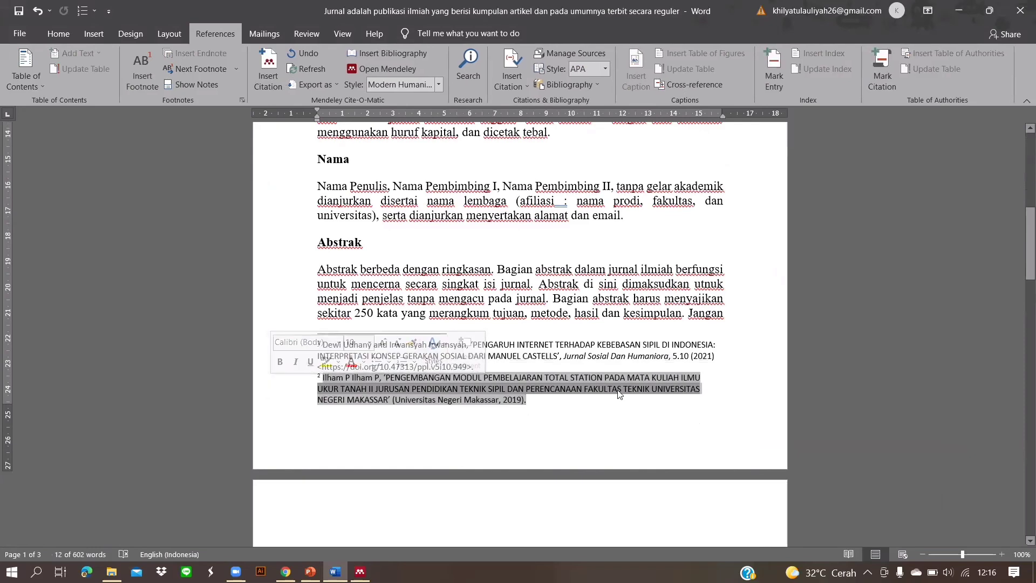
pyautogui.click(727, 314)
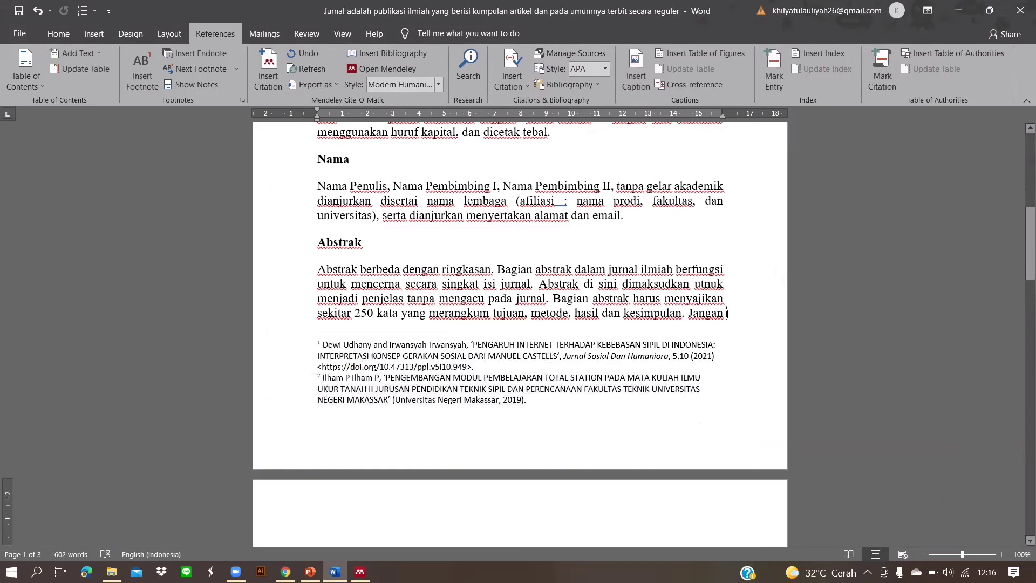
# Set the Mendeley citation style to Chicago Manual of Style 17th edition (author-date) and check the first paragraph's citation.
pyautogui.scroll(3, 567, 320)
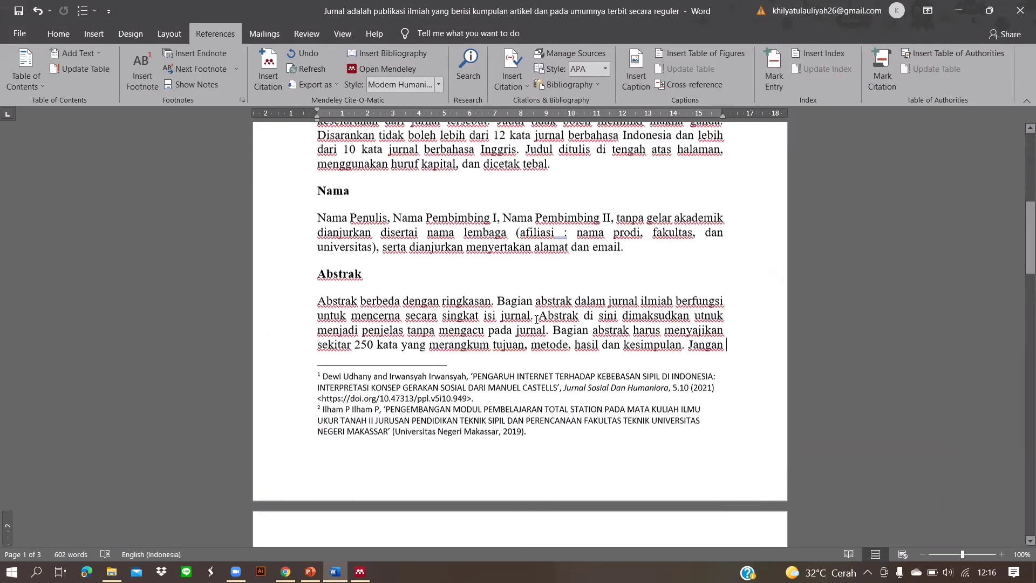
pyautogui.scroll(10, 532, 314)
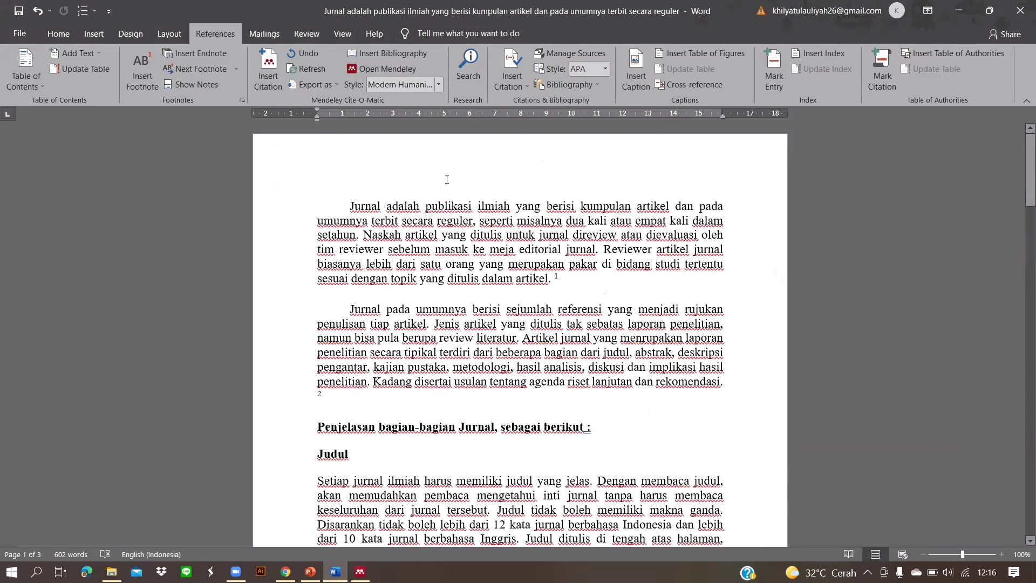
pyautogui.click(439, 82)
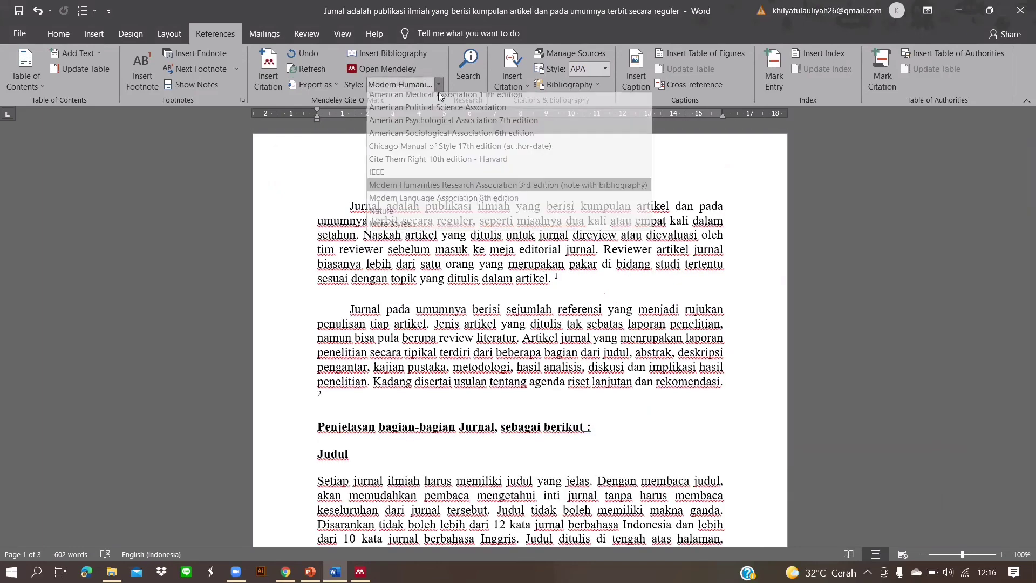
pyautogui.click(432, 153)
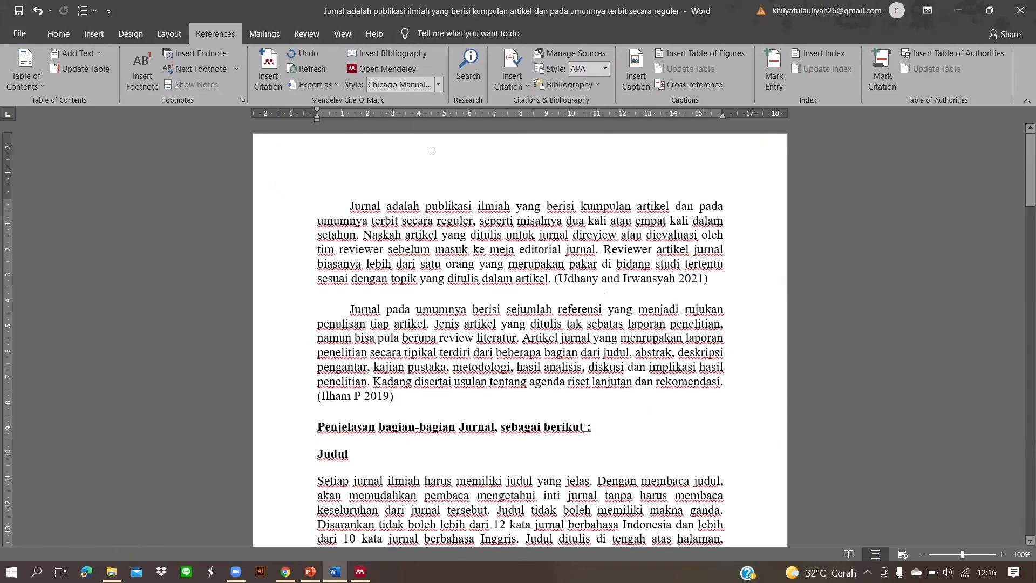
pyautogui.moveTo(711, 282); pyautogui.dragTo(554, 290)
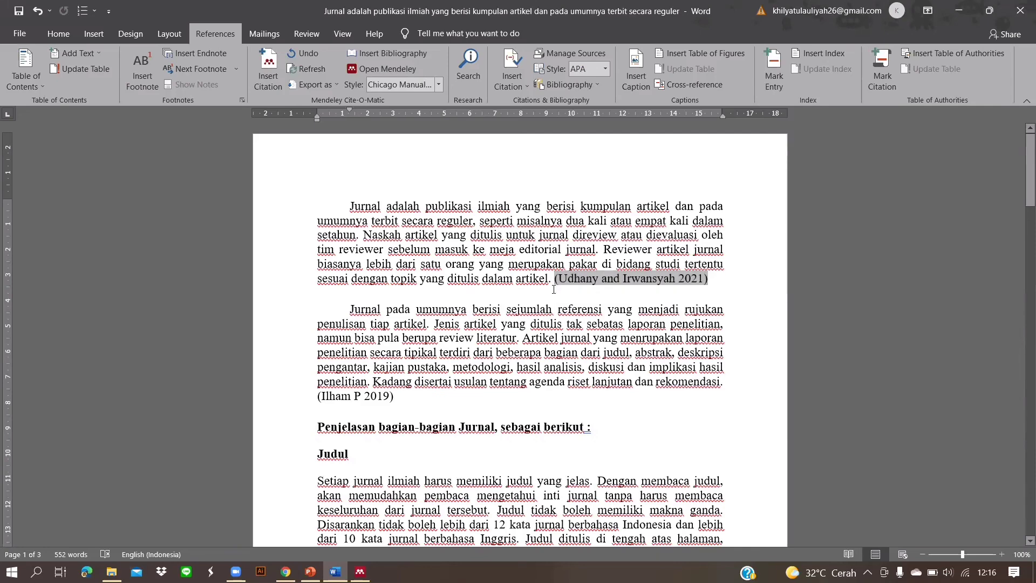
pyautogui.click(728, 279)
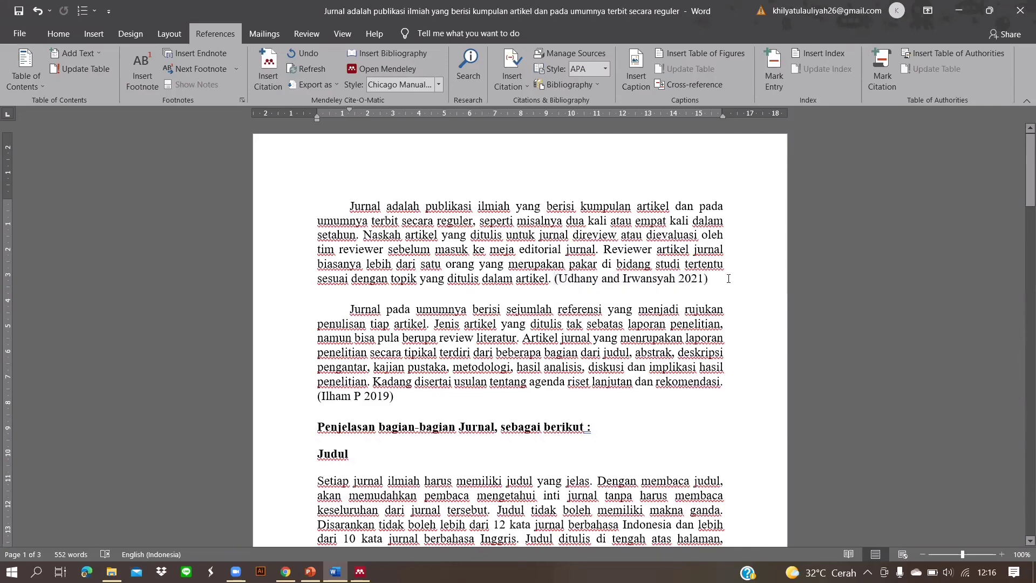
# Insert the Mendeley bibliography below the "Daftar Pustaka" heading on the last page and check its entries.
pyautogui.scroll(-5, 623, 306)
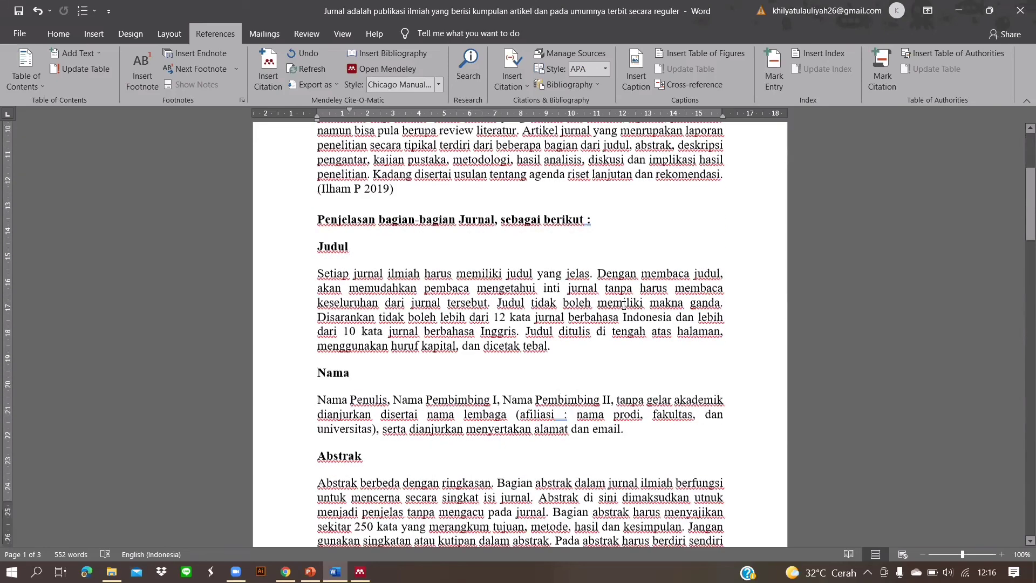
pyautogui.scroll(-10, 623, 304)
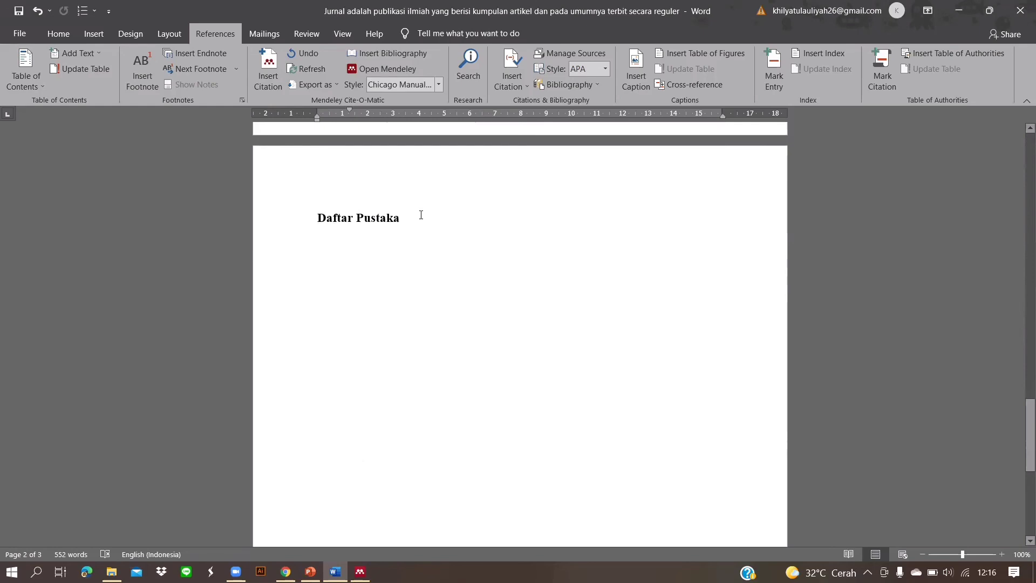
pyautogui.scroll(-1, 421, 214)
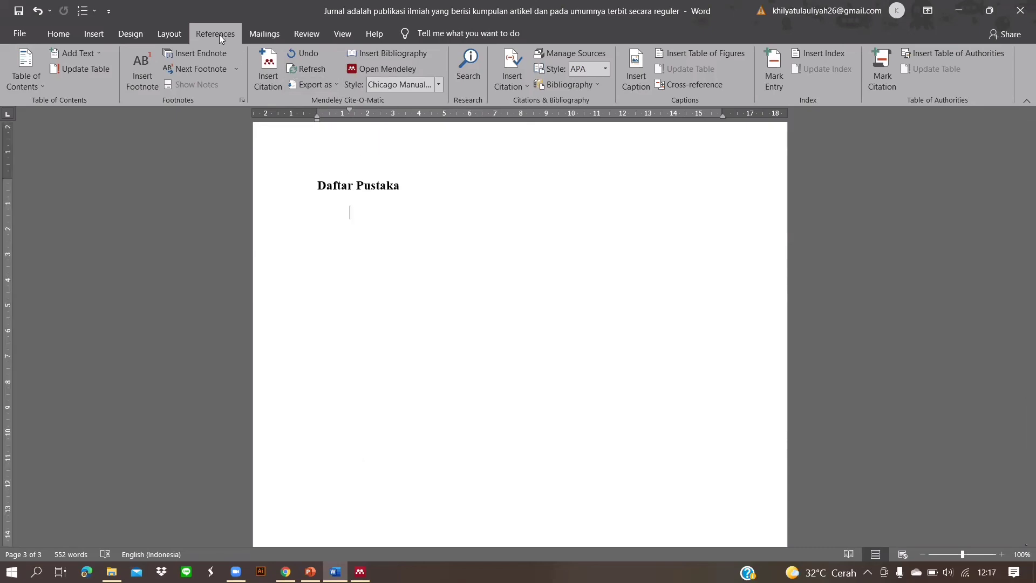
pyautogui.click(395, 52)
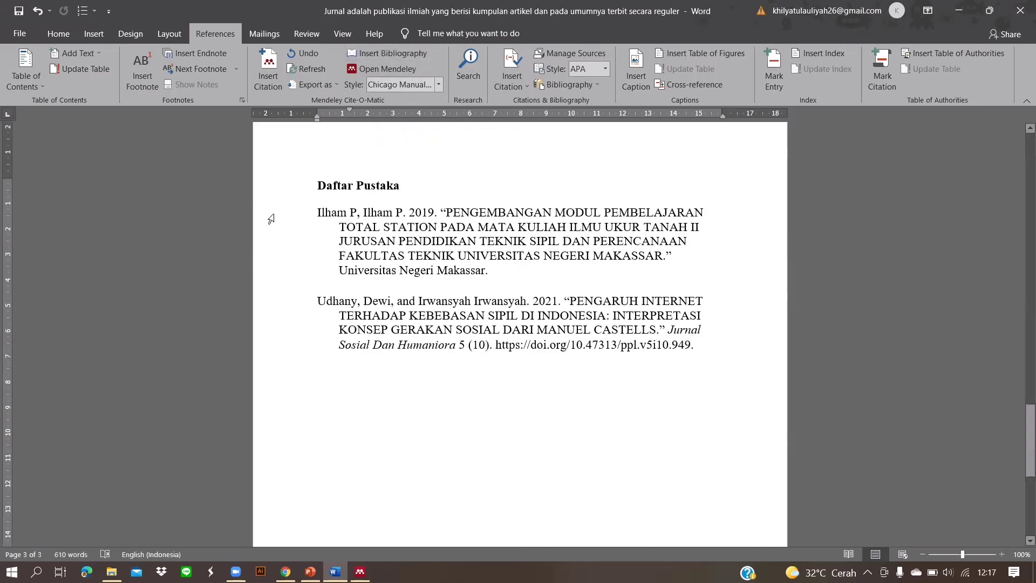
pyautogui.moveTo(272, 215); pyautogui.dragTo(252, 364)
pyautogui.click(403, 386)
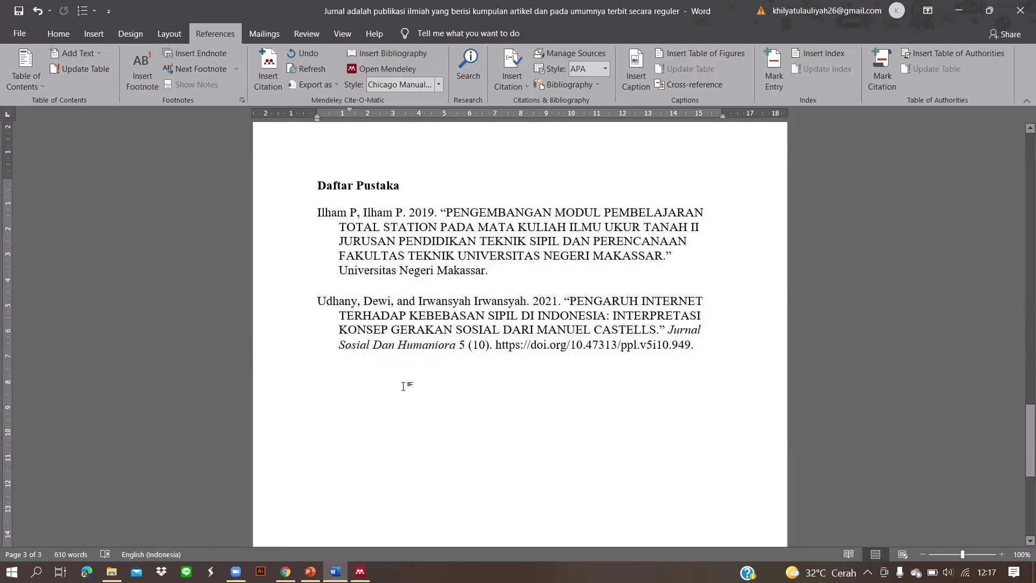